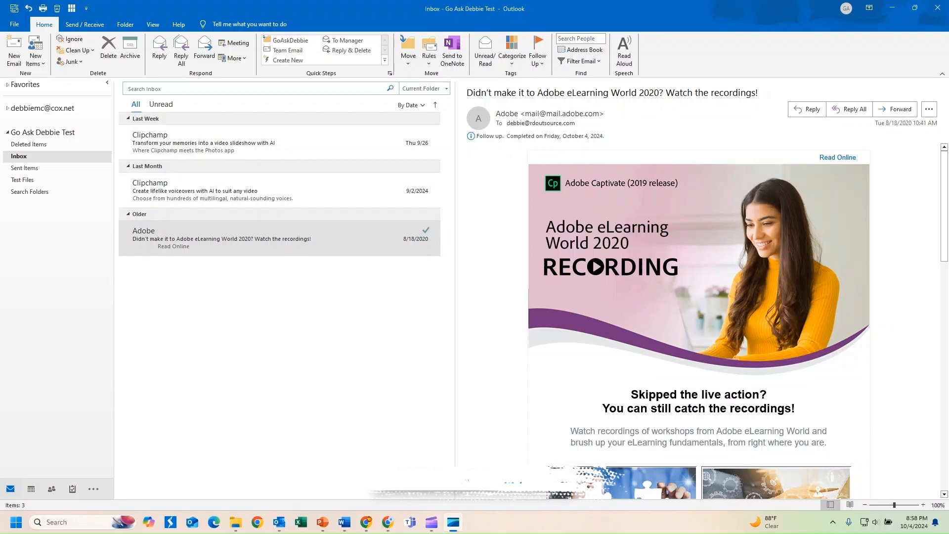
Start a new email and delay its delivery, setting the do-not-deliver-before date to 10/7/2024
click(11, 52)
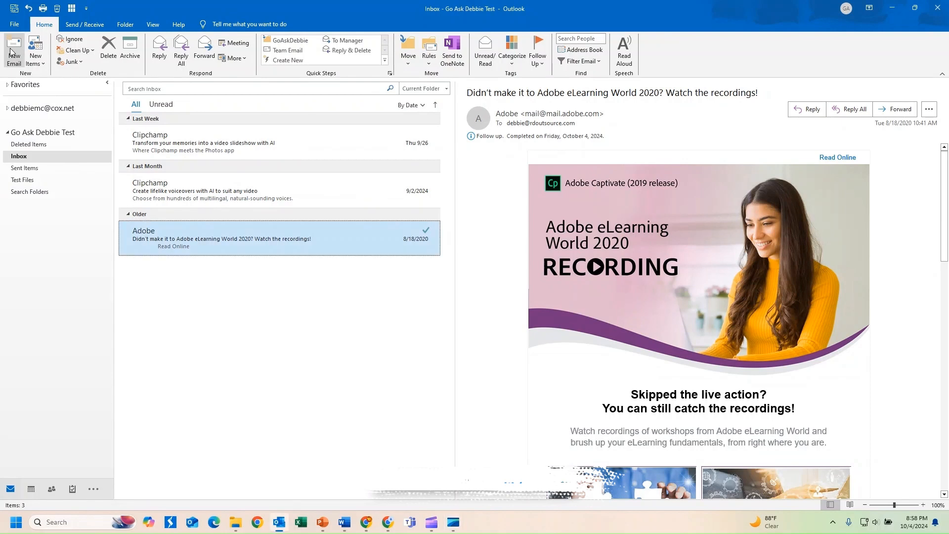
click(11, 52)
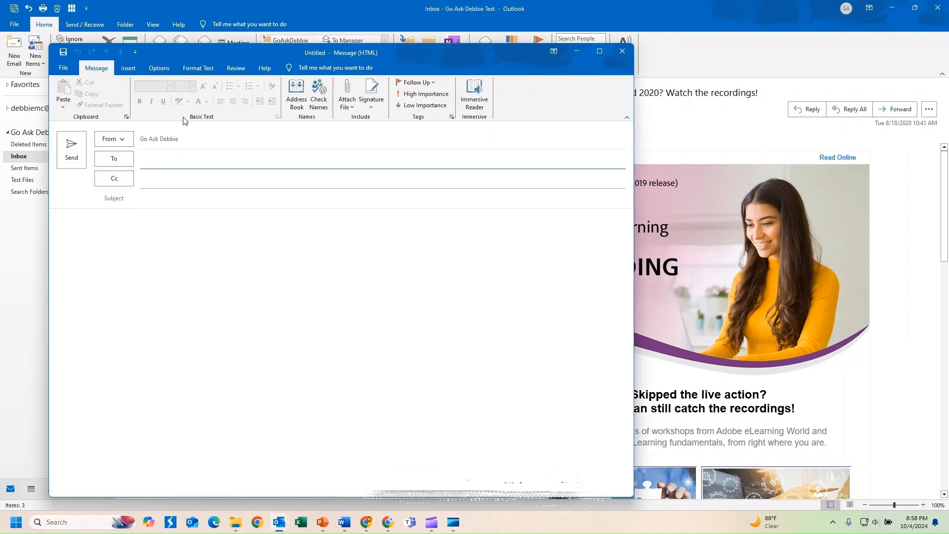
click(159, 69)
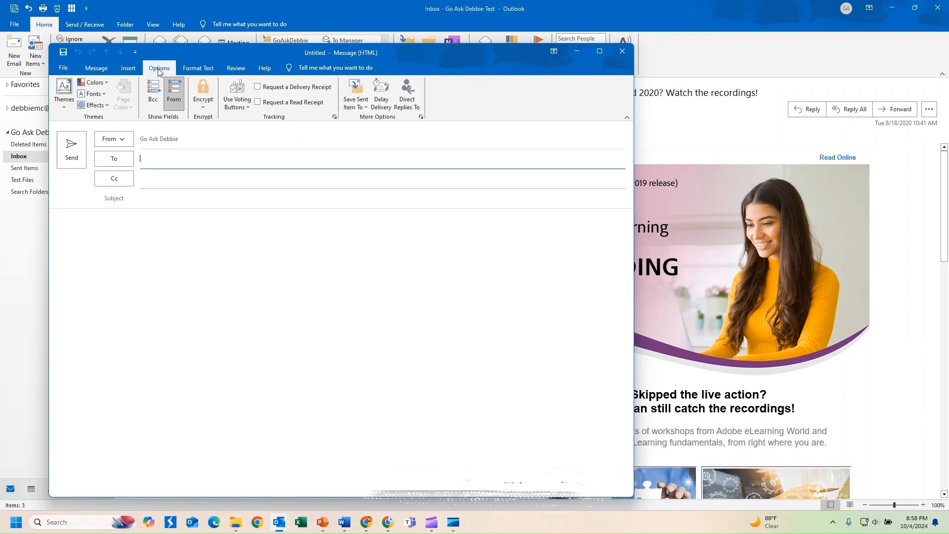
click(384, 100)
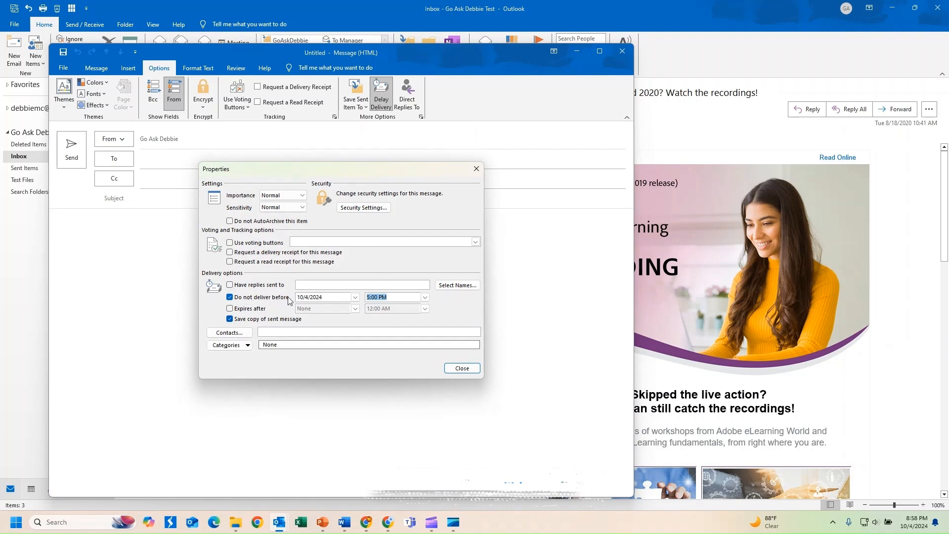
click(354, 297)
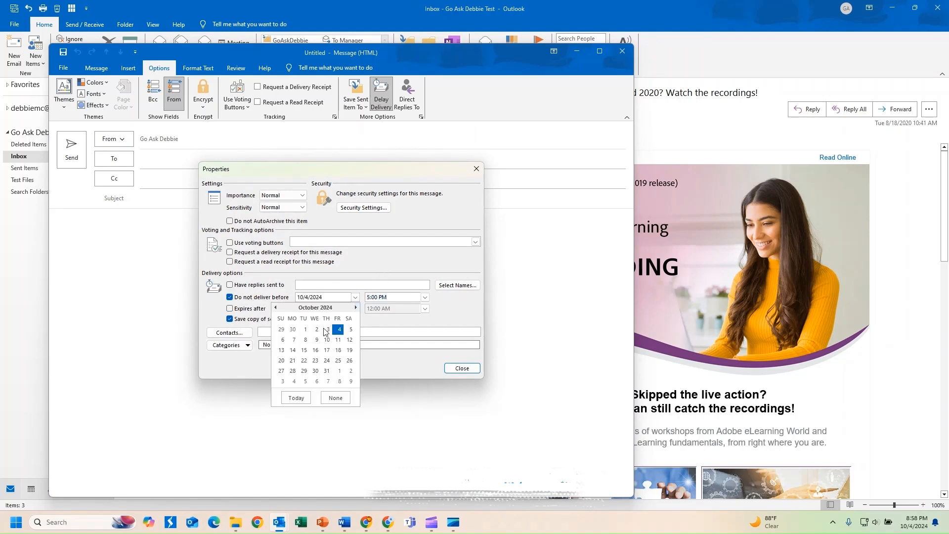
click(294, 340)
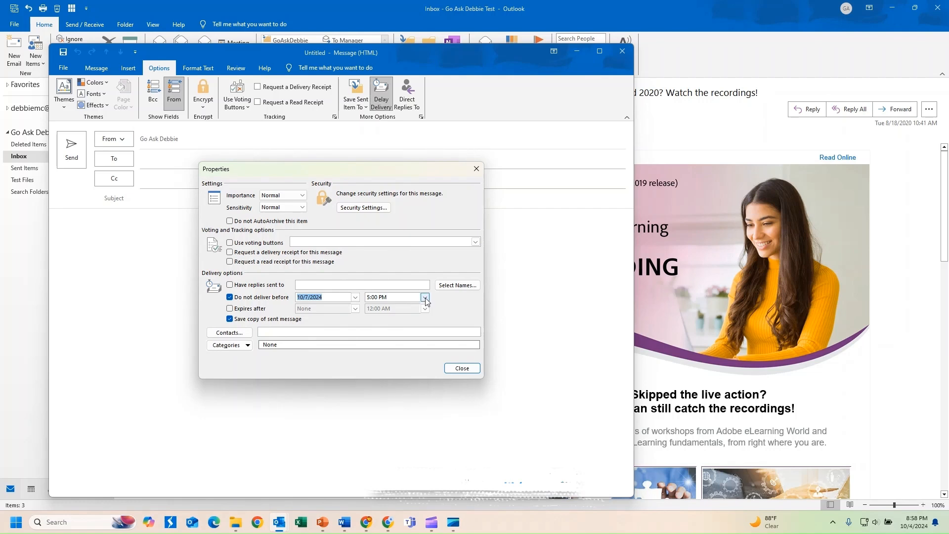
Set the delayed delivery time to 9:00 AM and close the message properties
click(425, 297)
click(427, 322)
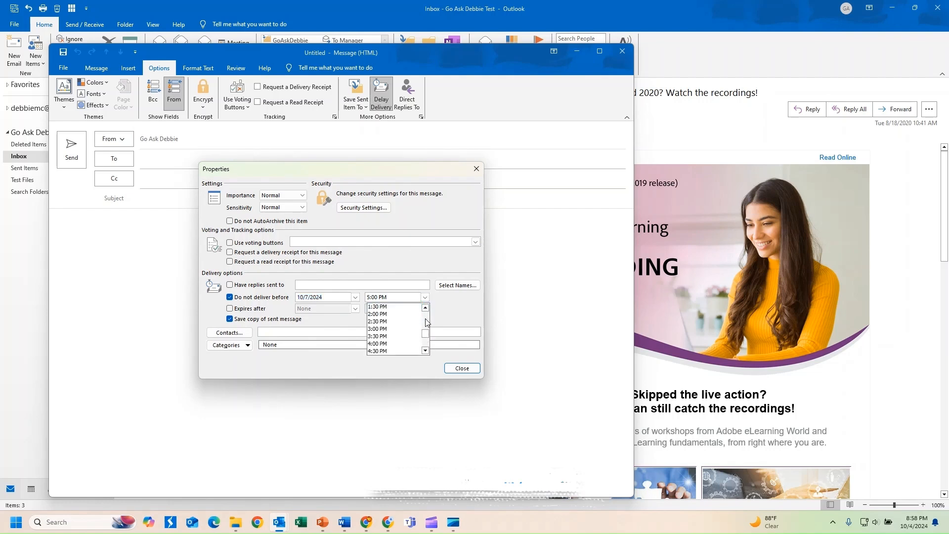
click(427, 322)
click(427, 322)
click(383, 343)
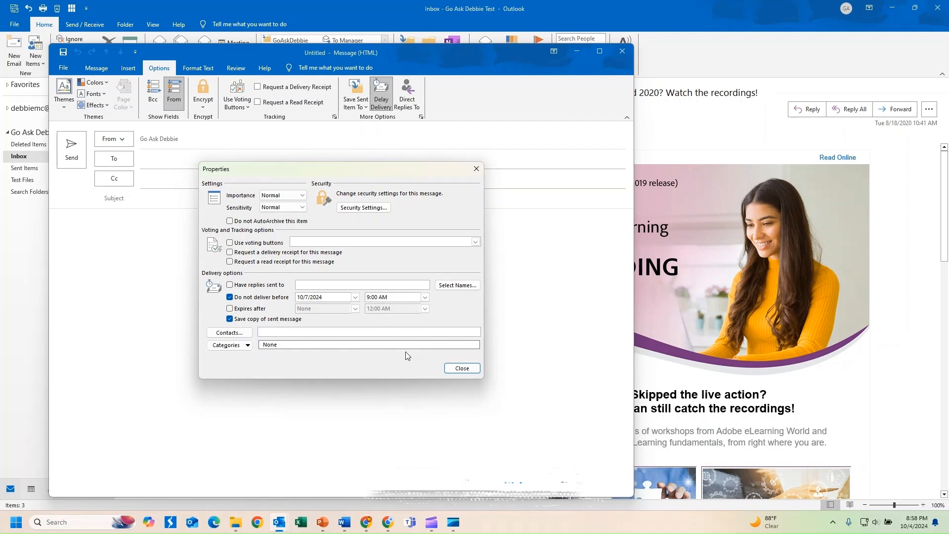
click(456, 367)
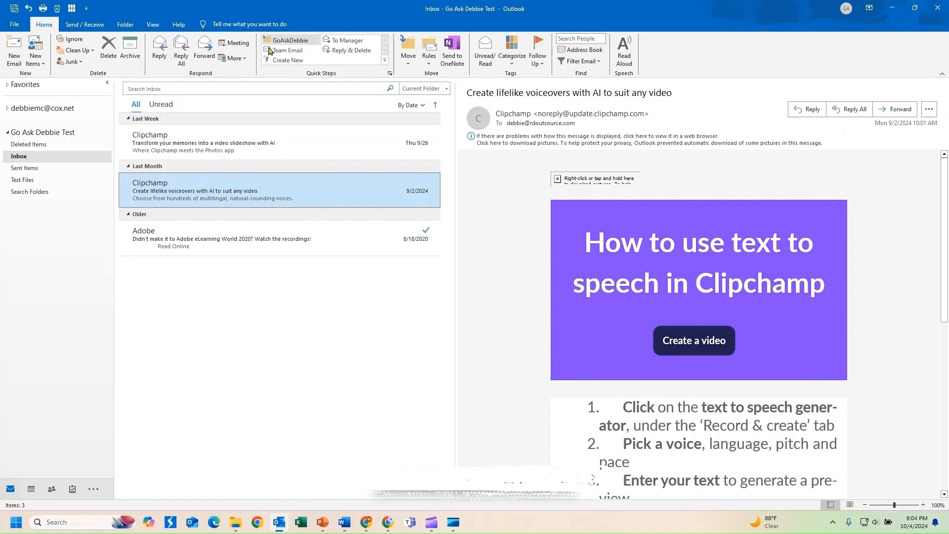
Create a Move to Folder quick step that moves emails to Test Files - Go Ask Debbie Test and marks them as read
click(390, 74)
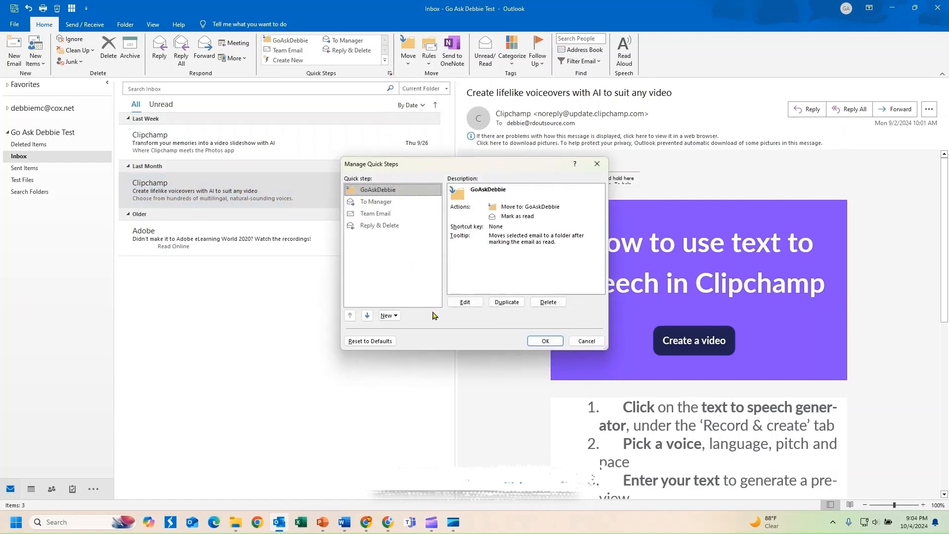
click(396, 317)
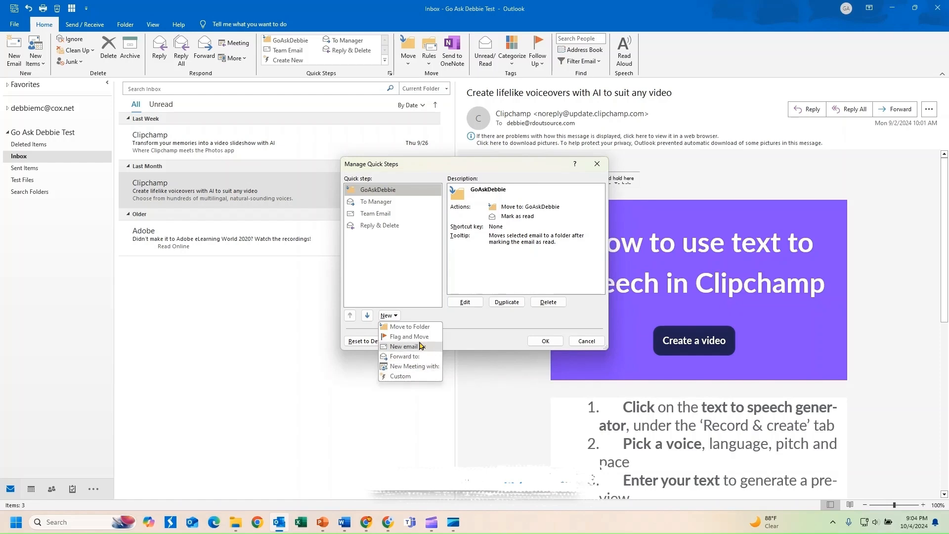
click(408, 326)
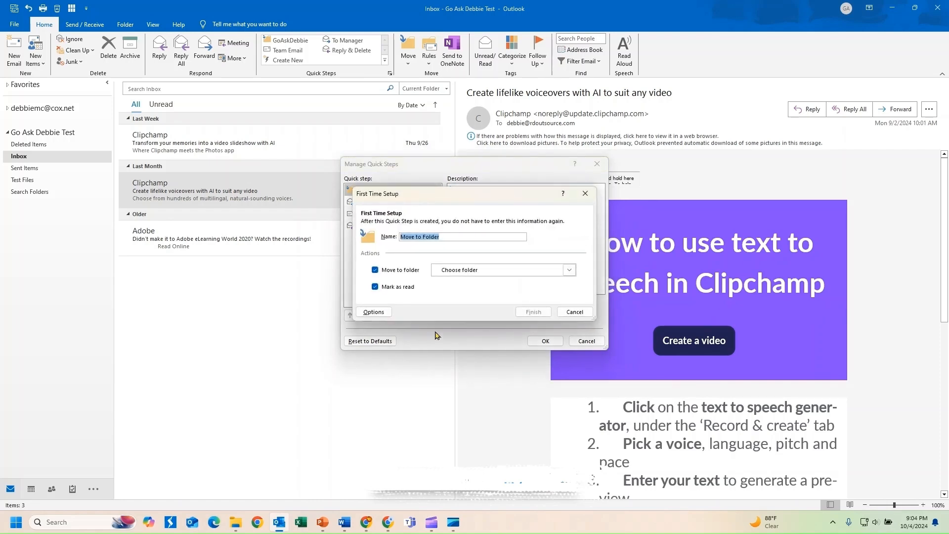
click(475, 271)
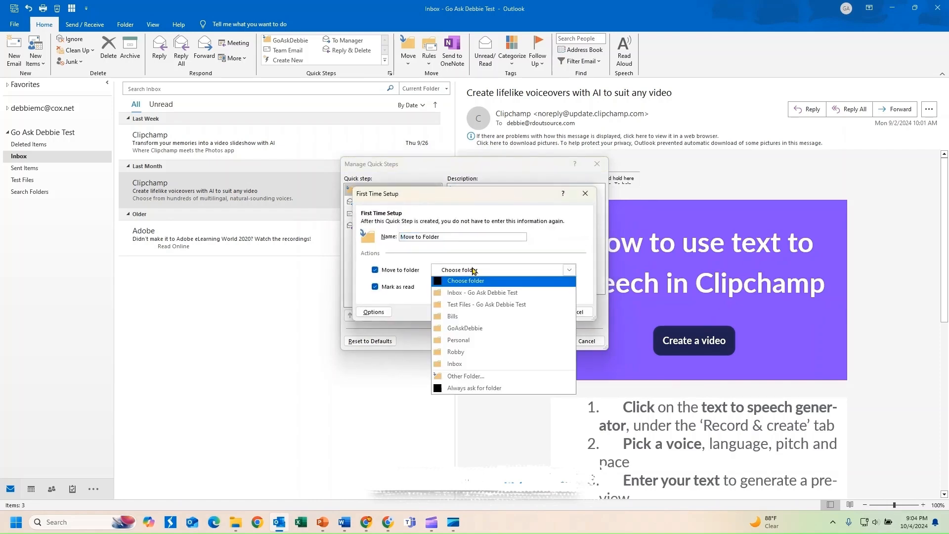
click(475, 306)
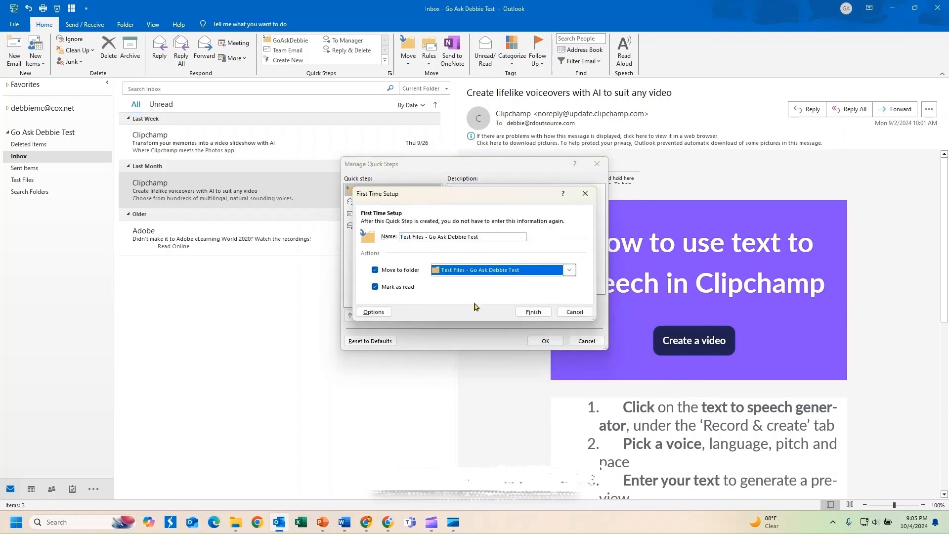
click(526, 311)
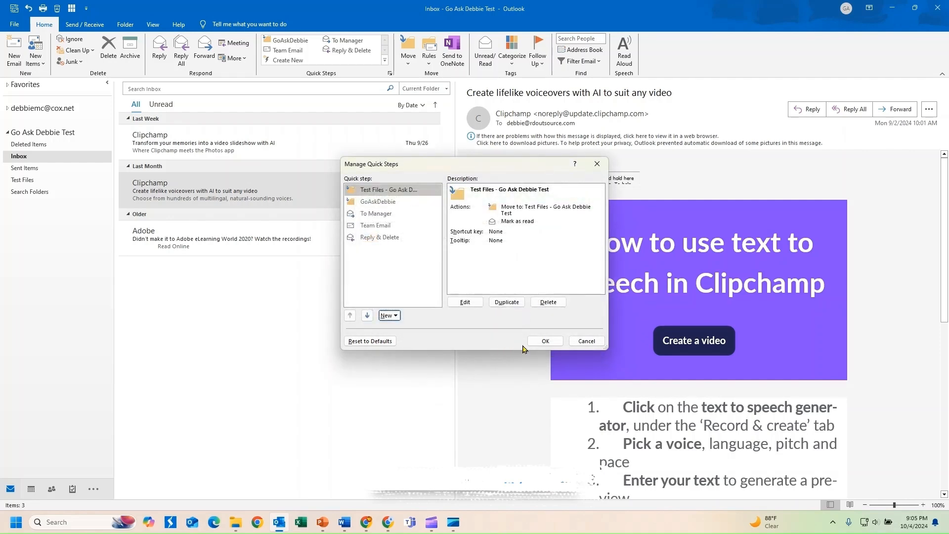
click(545, 341)
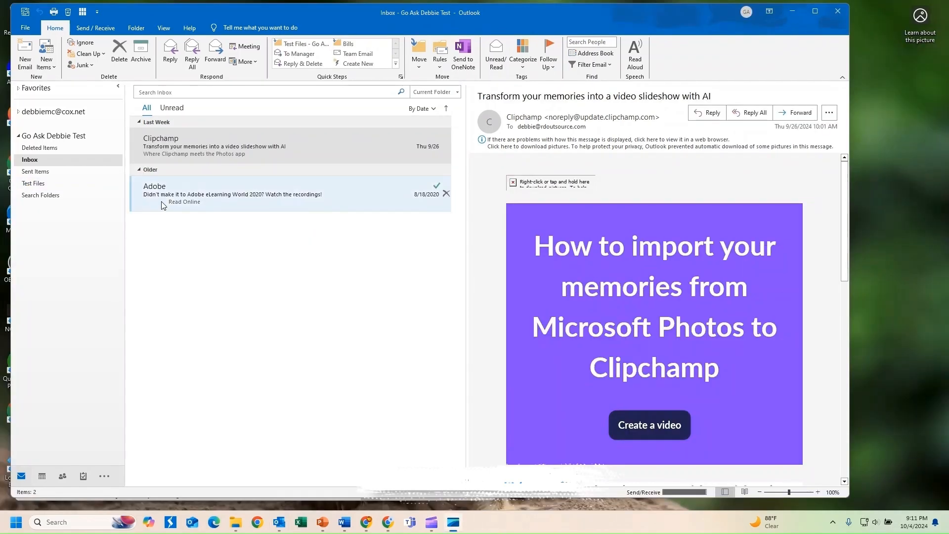
Apply the Test Files quick step to the Clipchamp email about video slideshows and view the Test Files folder
click(313, 139)
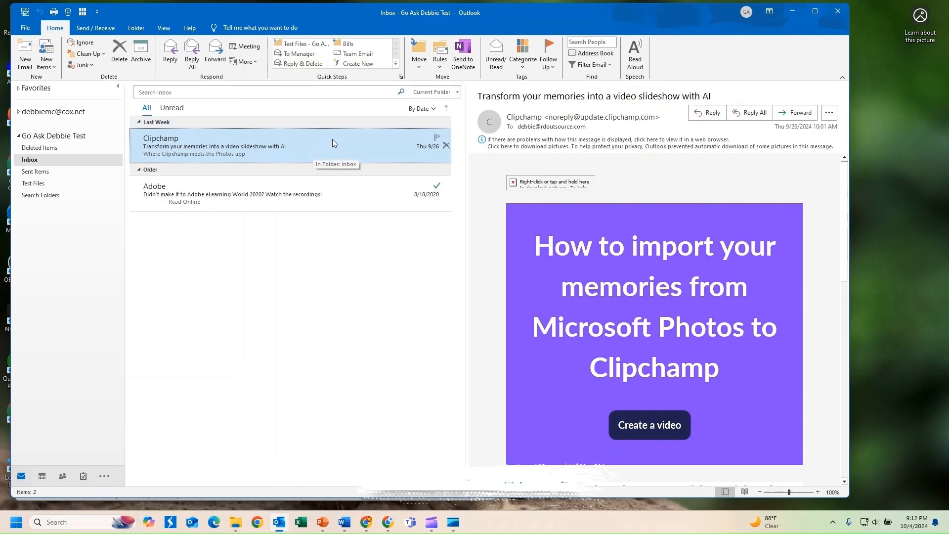
click(344, 55)
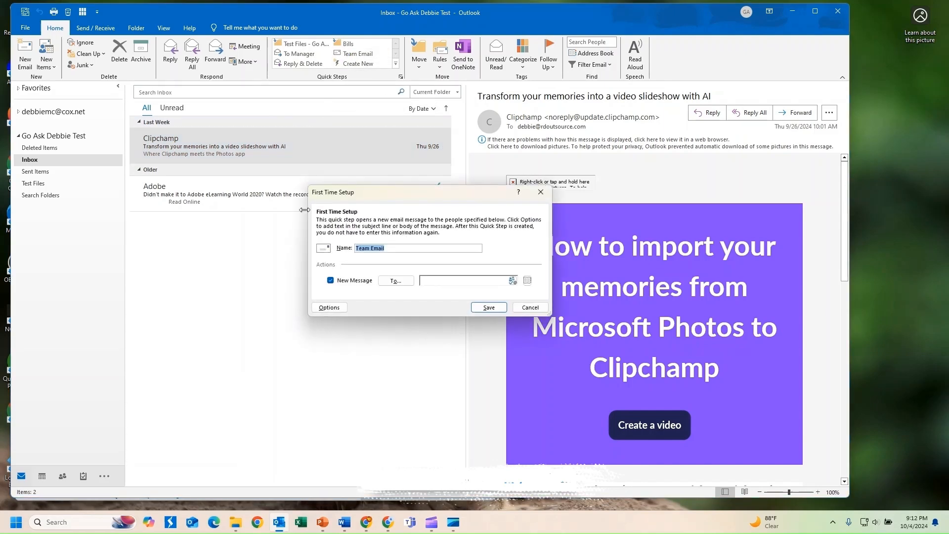
click(520, 308)
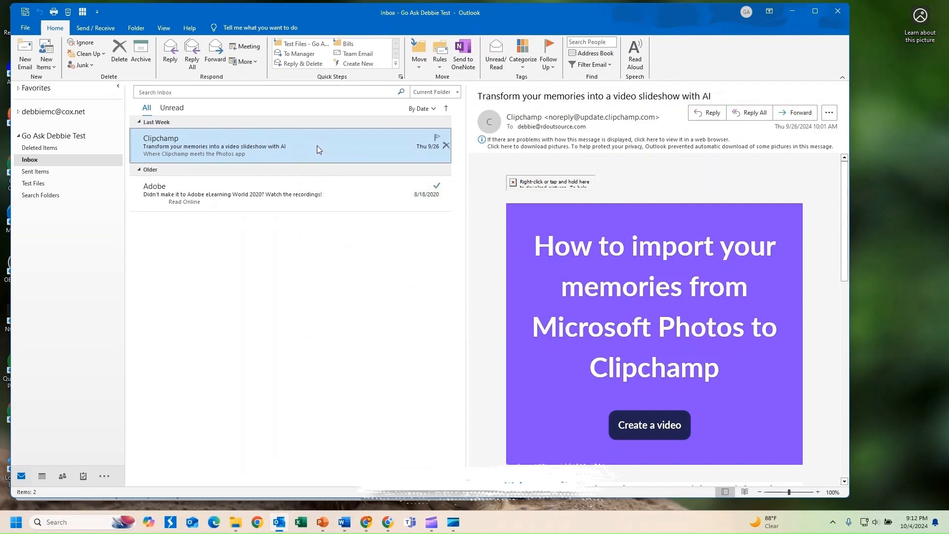
click(306, 48)
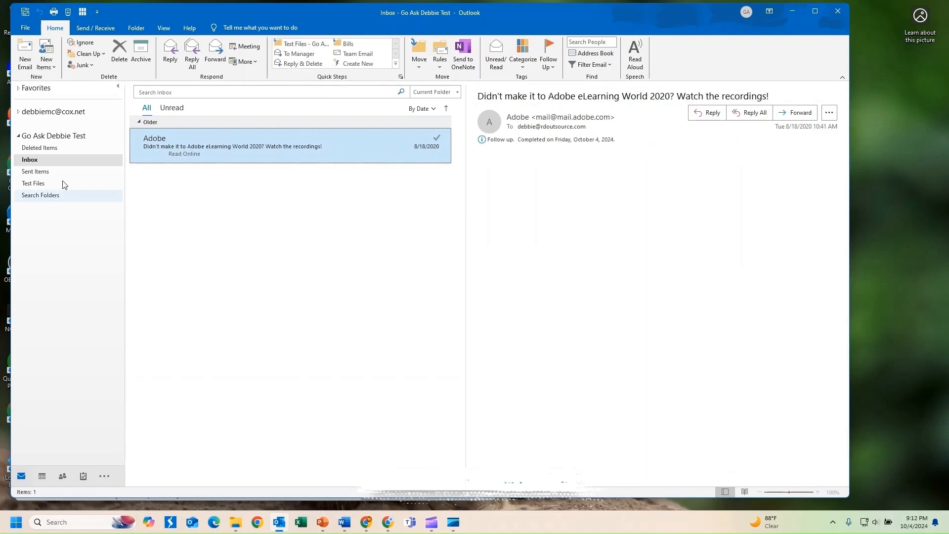
click(49, 183)
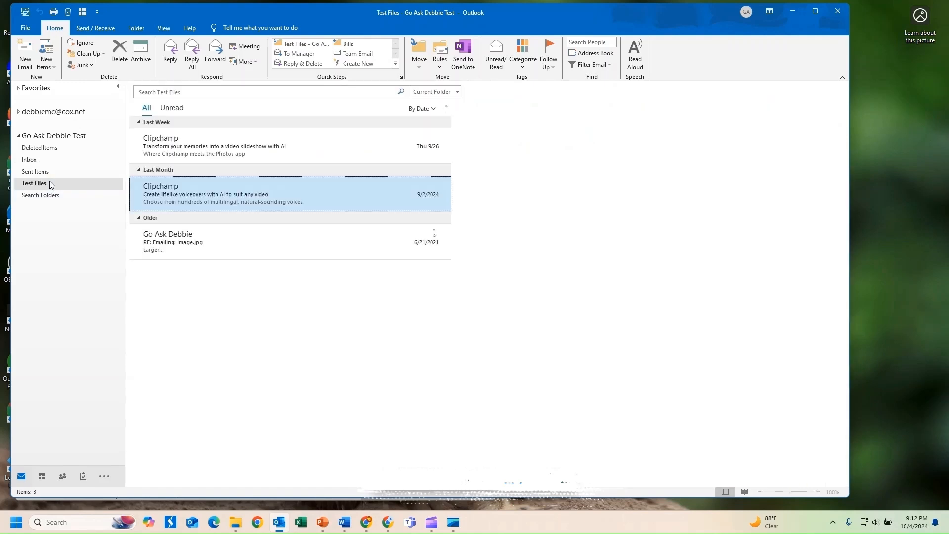
Run Clean Up Conversation on the "Re: Testing a conversation" email in the Inbox
click(29, 159)
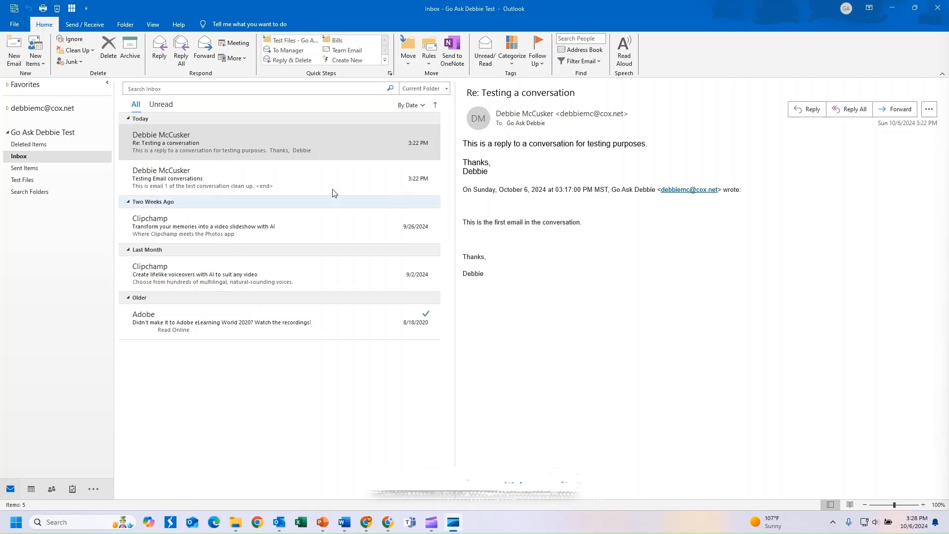
double_click(254, 144)
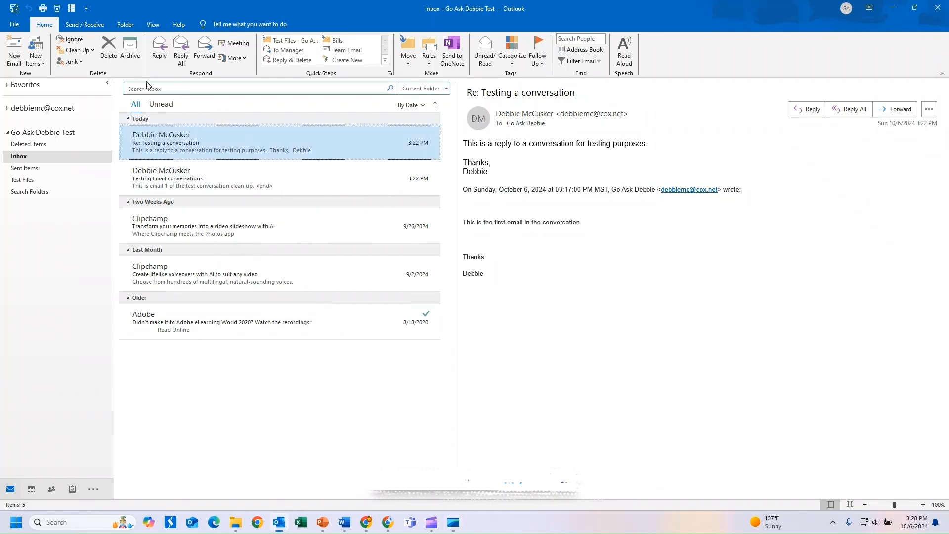
click(93, 51)
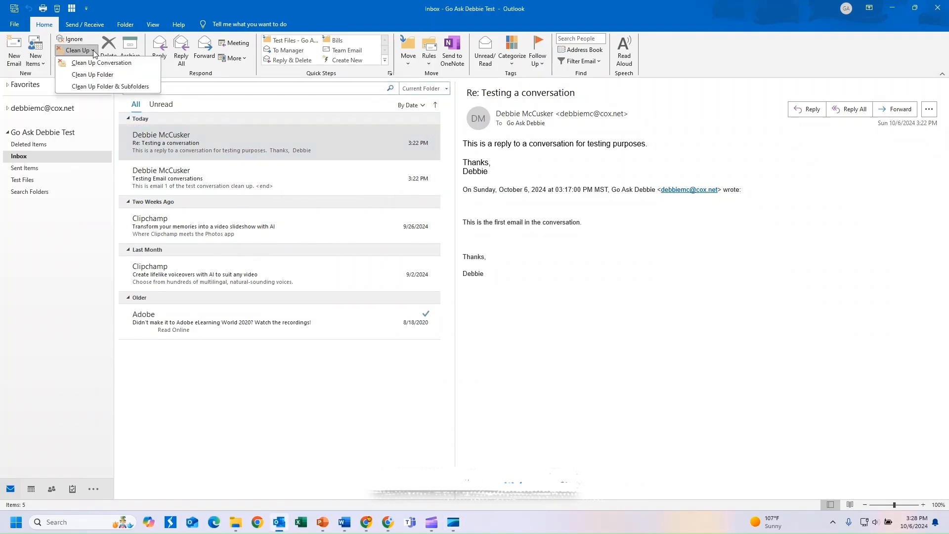
click(132, 63)
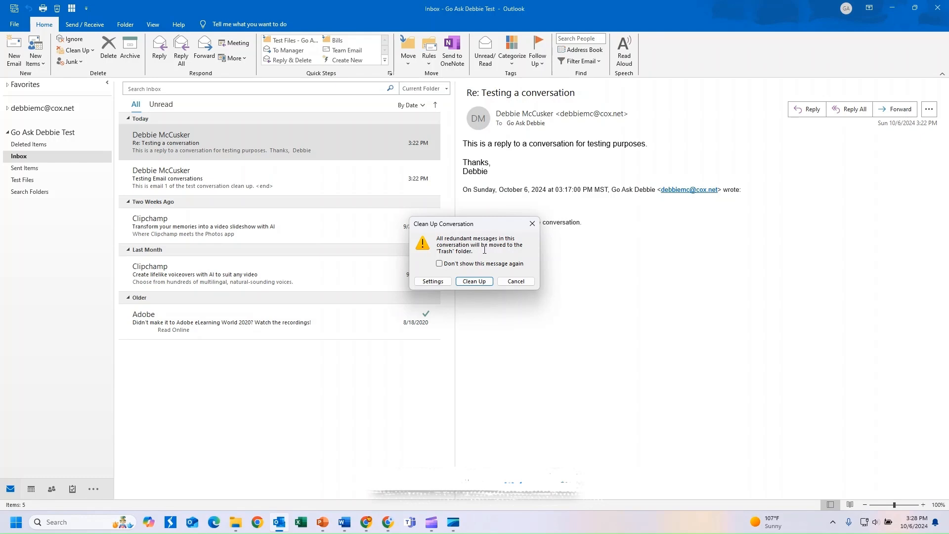
click(472, 283)
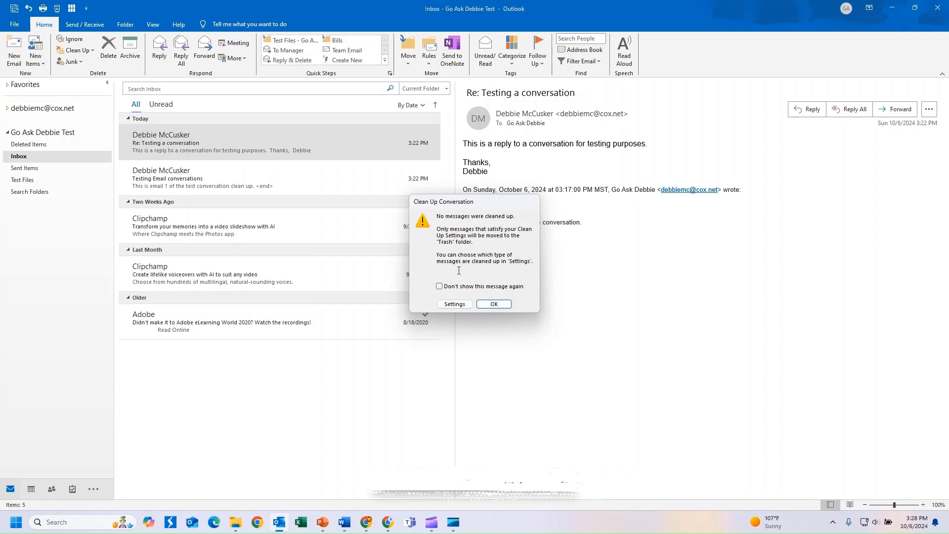
click(492, 304)
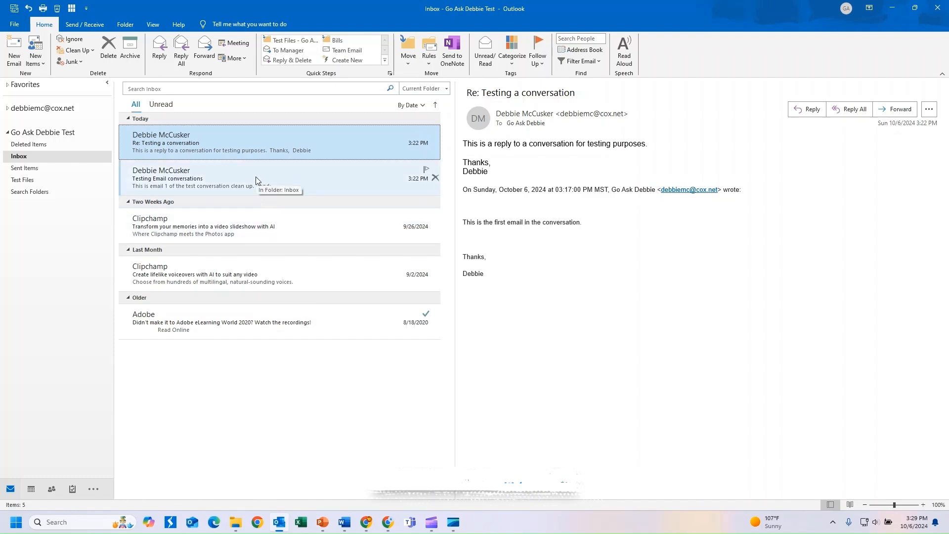
Run Clean Up Conversation on the "Re: Testing Email conversations" reply in Sent Items
click(37, 171)
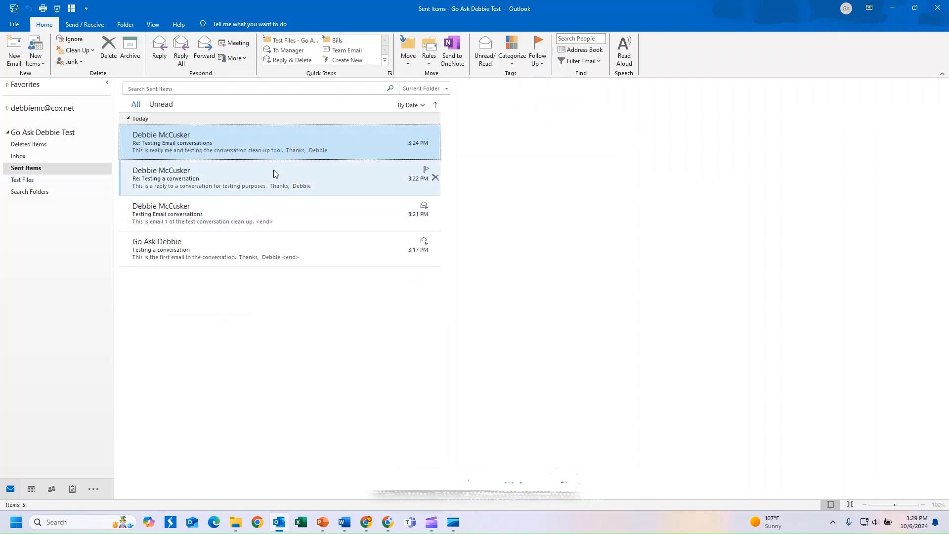
click(263, 177)
click(235, 219)
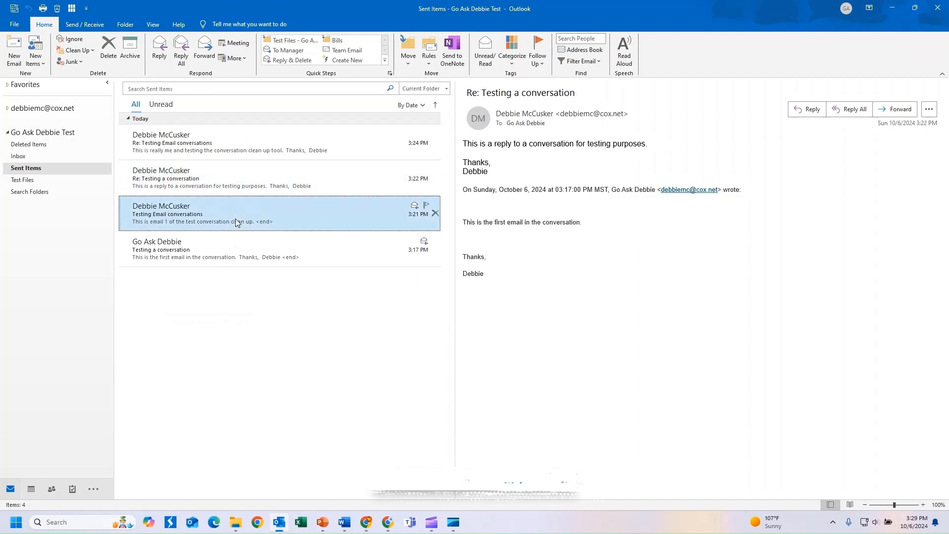
click(280, 137)
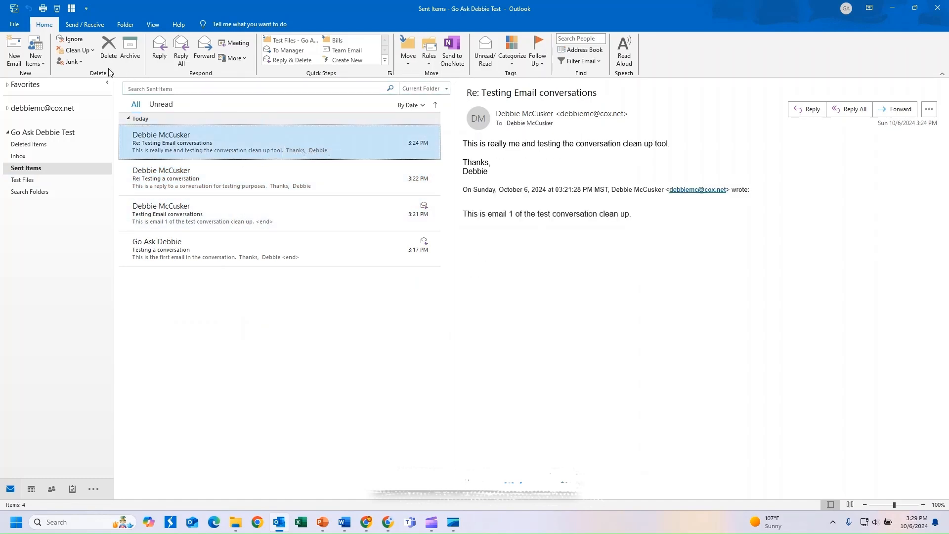
click(92, 51)
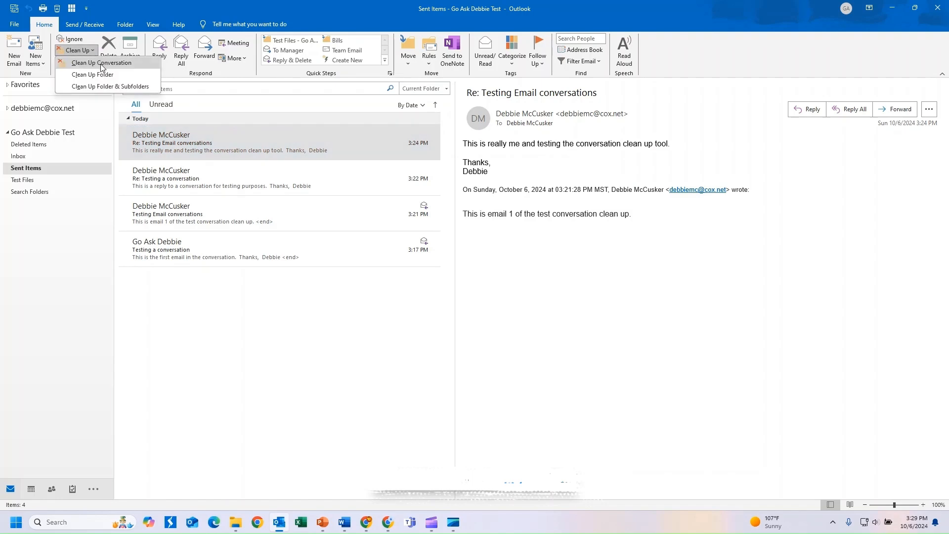
click(102, 65)
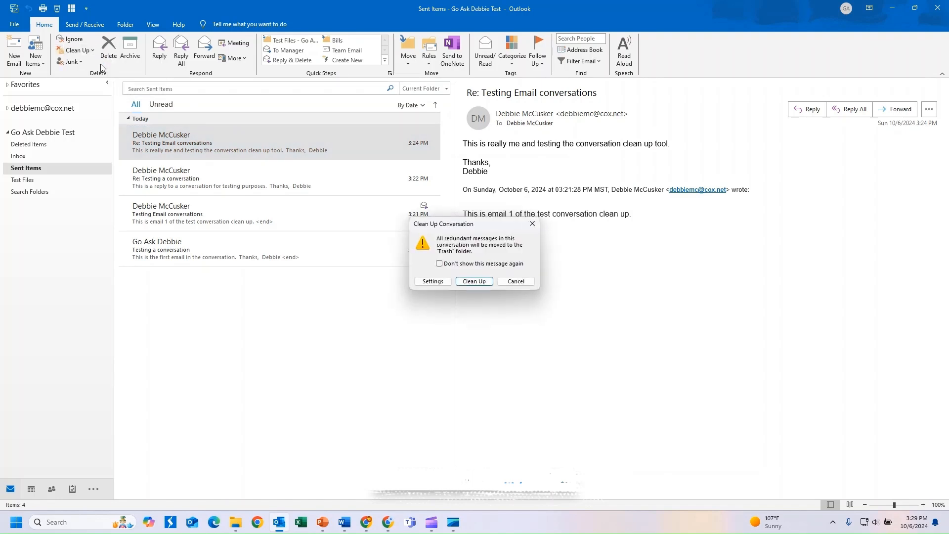
click(473, 282)
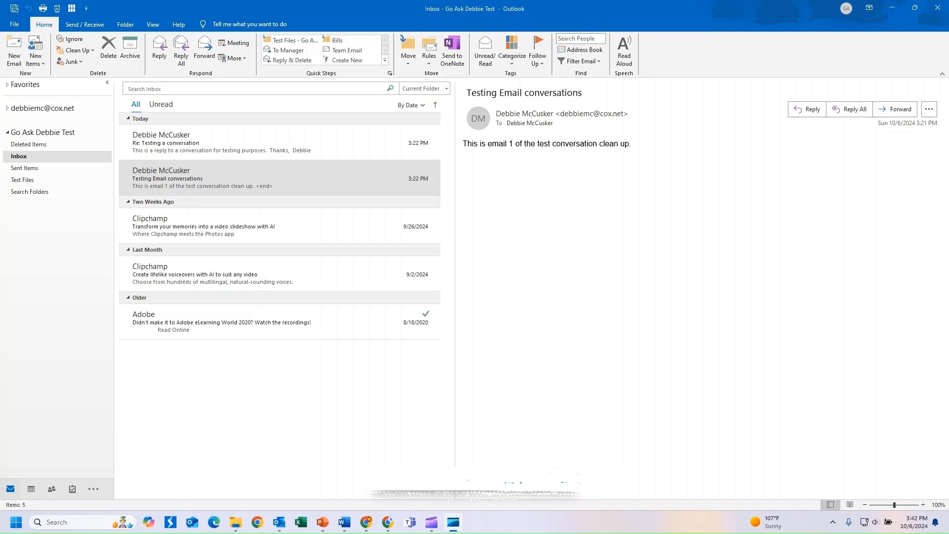
View where Manage Rules & Alerts is offered in the account information, then return to the Inbox
click(289, 183)
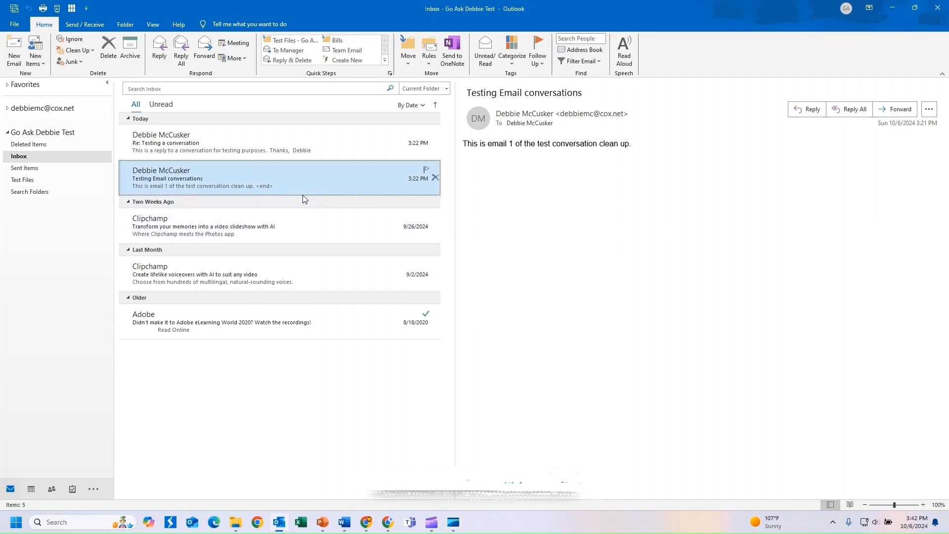
click(14, 24)
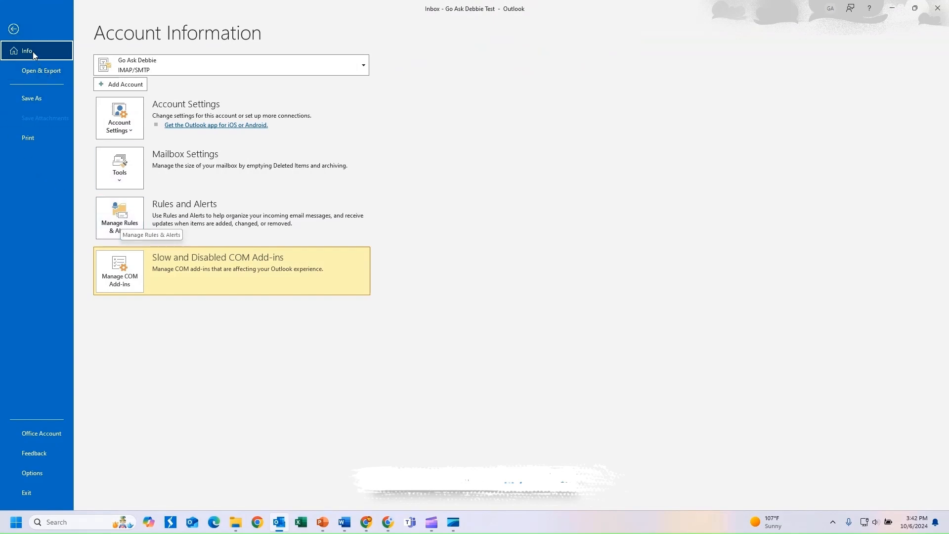
click(14, 29)
Start a new rule from the rules manager using the "Move messages from someone to a folder" template
right_click(299, 179)
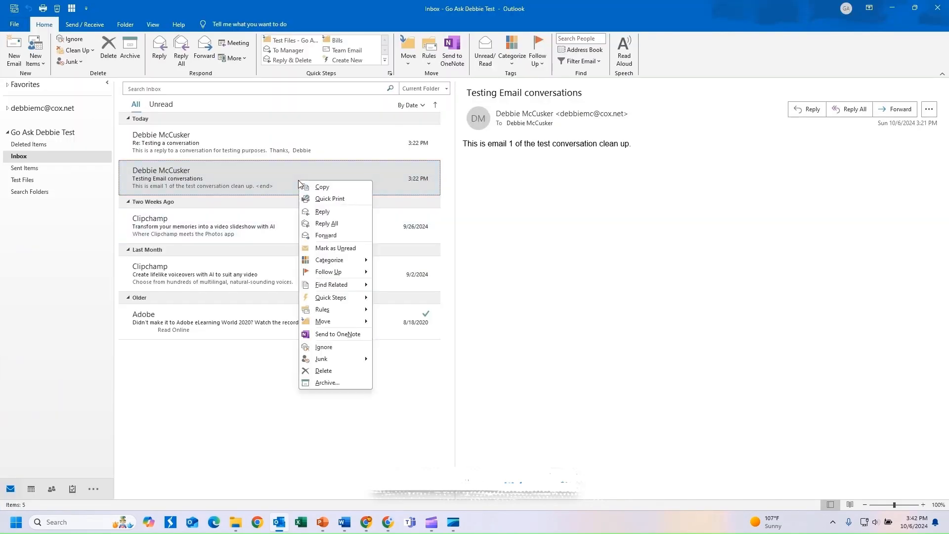
mouse_move(350, 314)
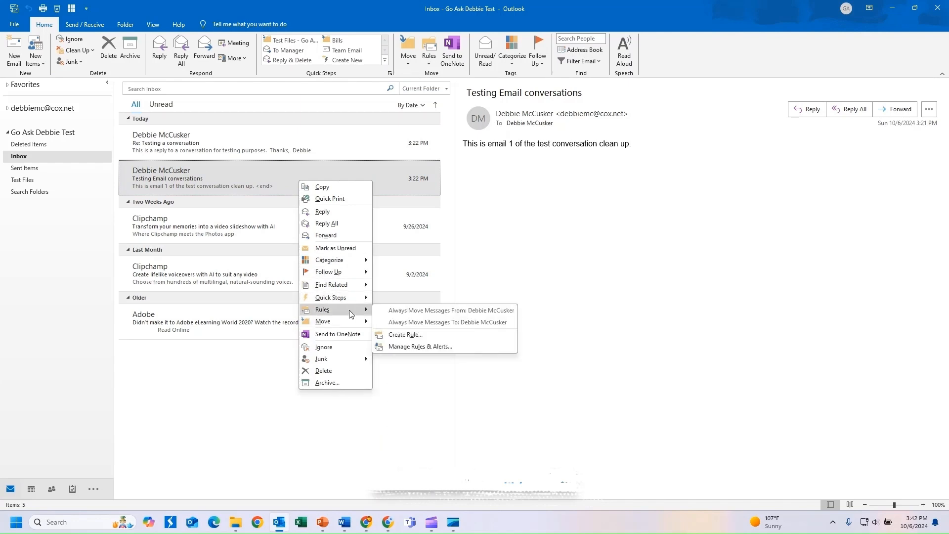
click(396, 346)
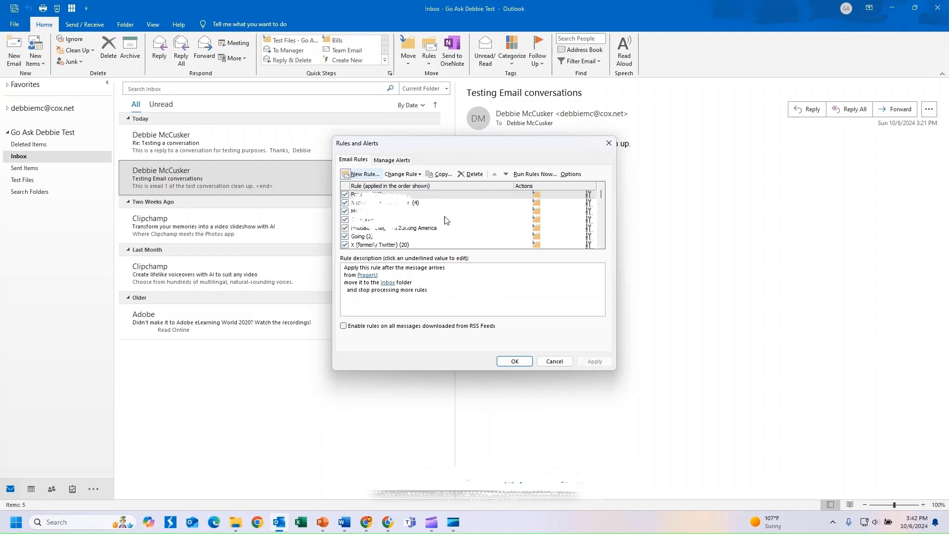
click(360, 174)
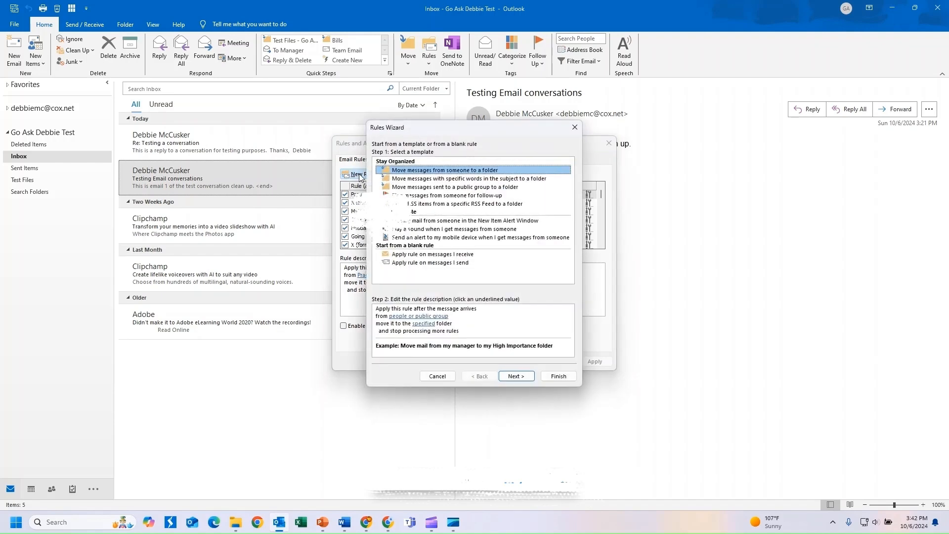
drag(433, 129, 363, 133)
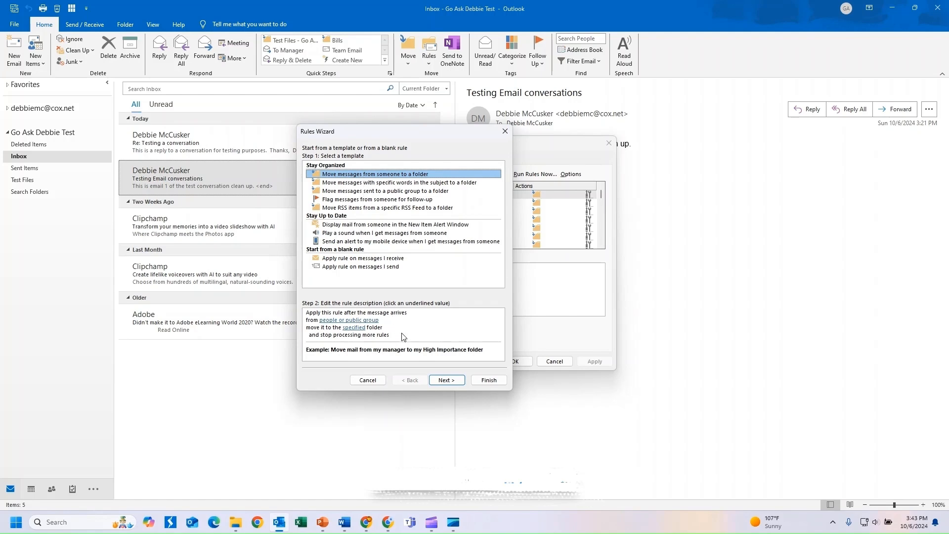
Set the rule's destination folder to Test Files under Go Ask Debbie Test
click(330, 322)
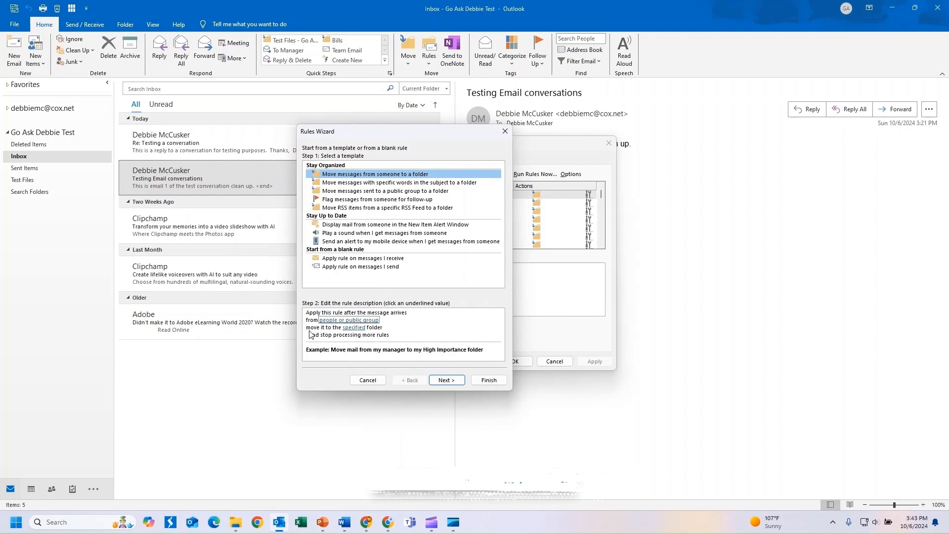
click(353, 328)
click(353, 330)
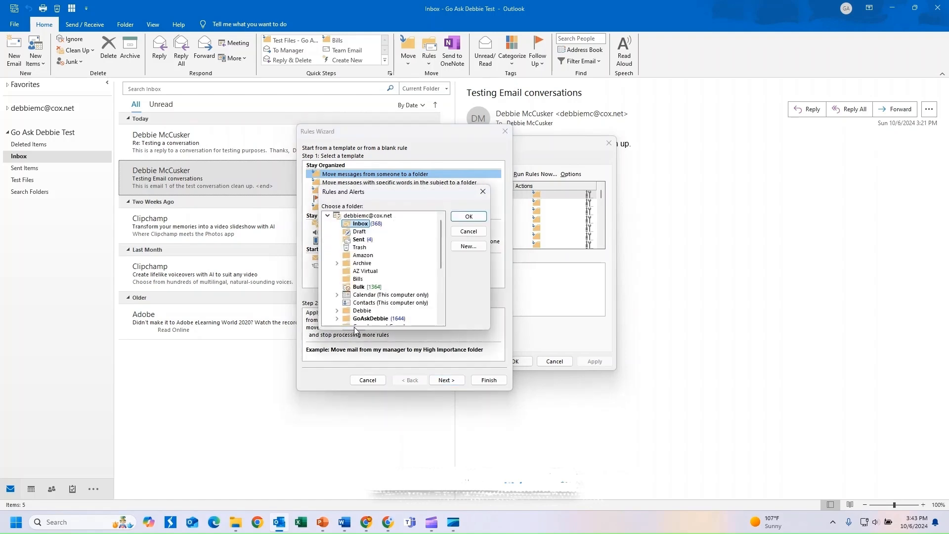
drag(441, 251, 441, 285)
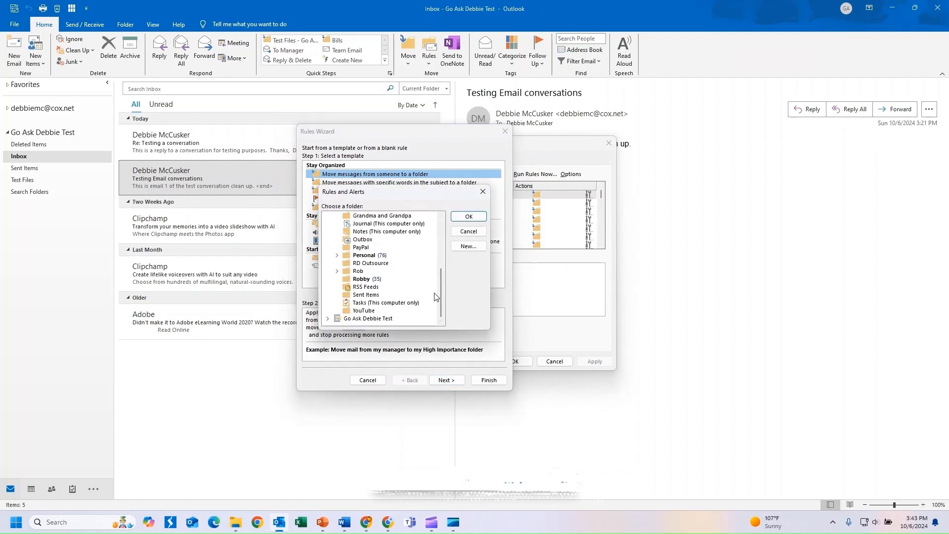
click(328, 319)
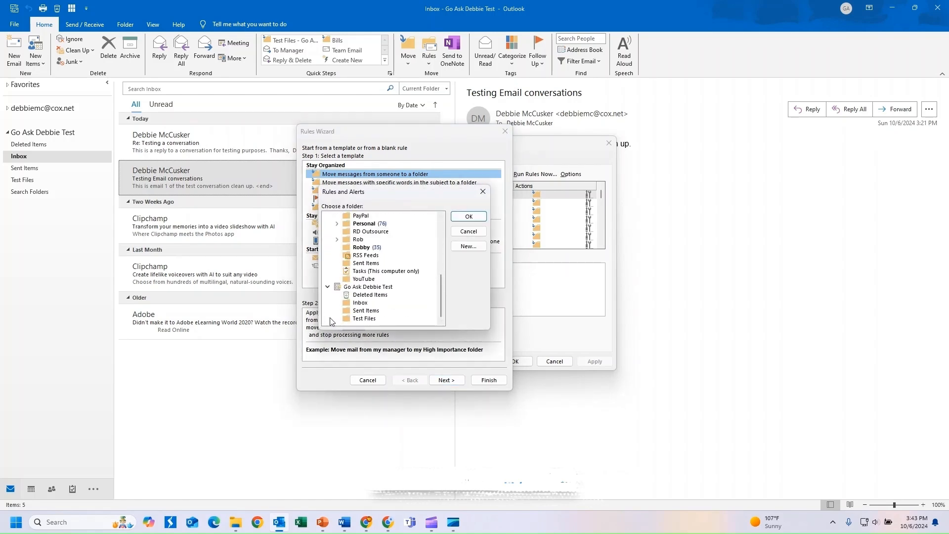
click(361, 312)
click(364, 318)
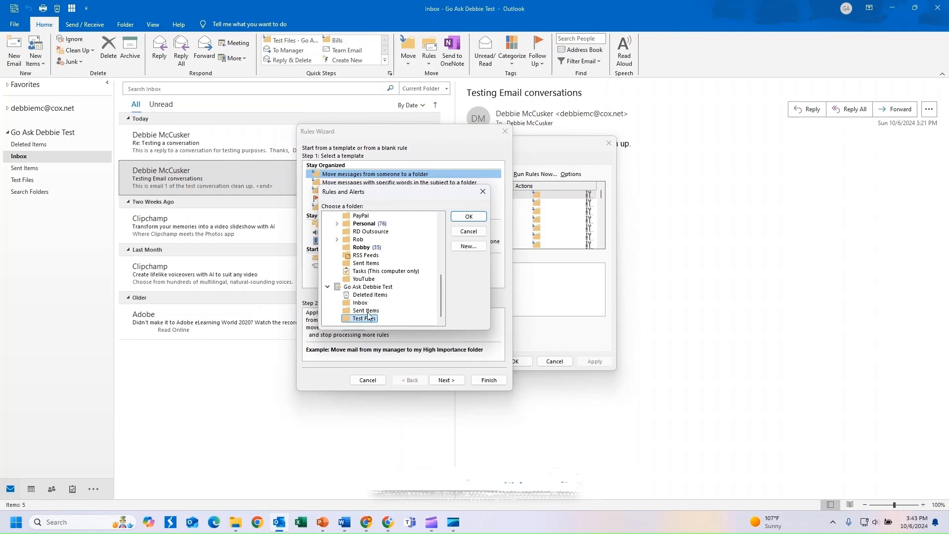
click(468, 217)
Select the "flagged for action" condition for the rule and remove its "move it to the specified folder" action
click(446, 380)
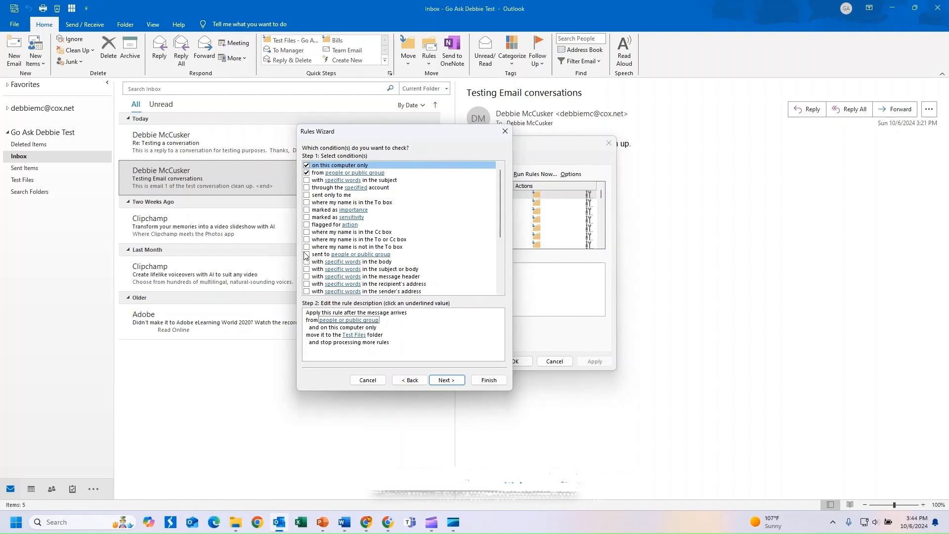
click(306, 225)
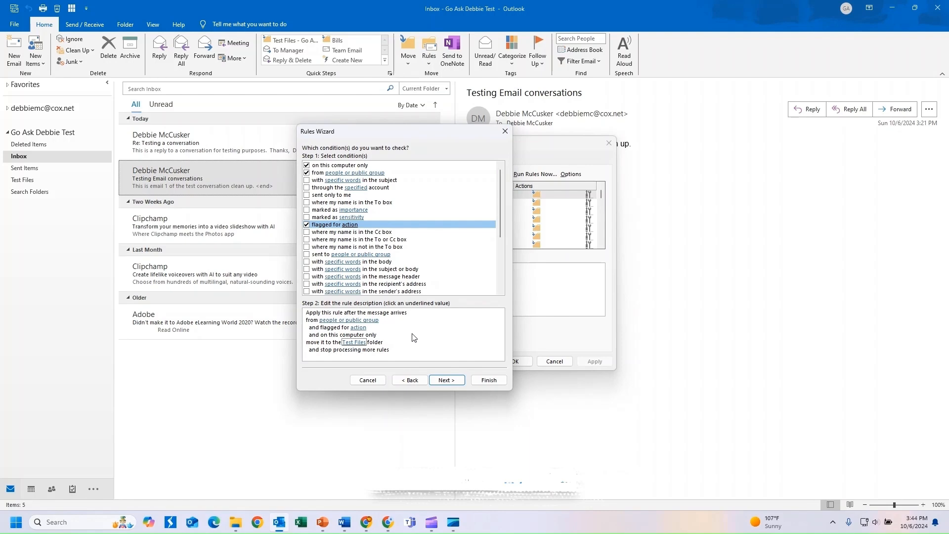
click(450, 381)
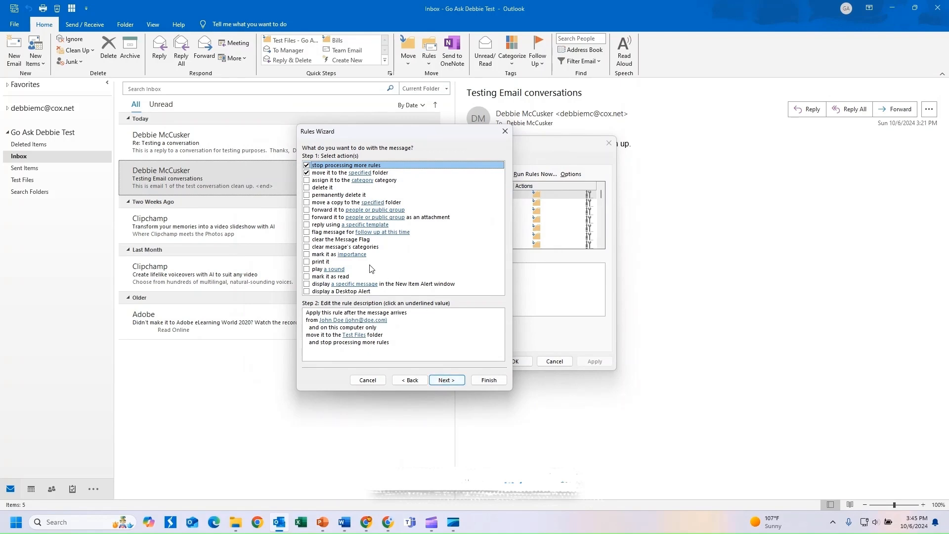
click(307, 173)
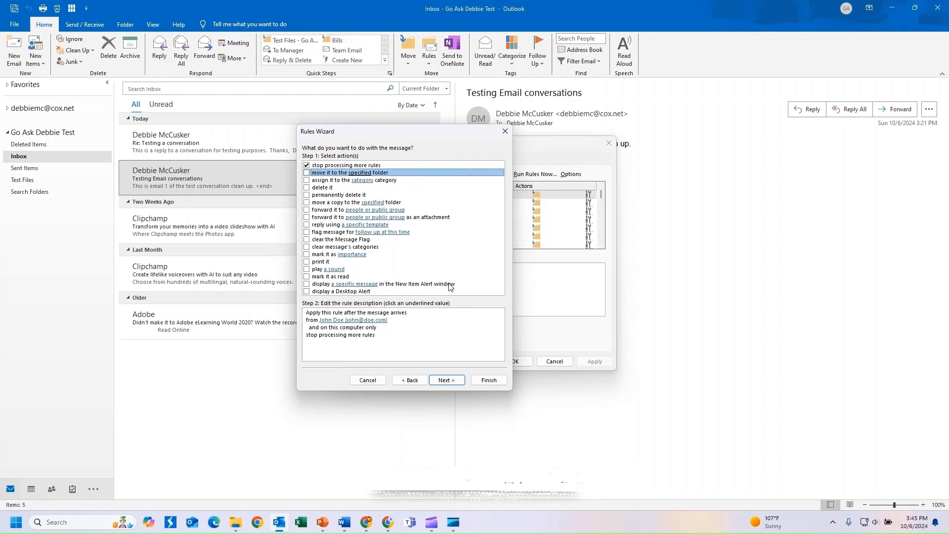
click(445, 381)
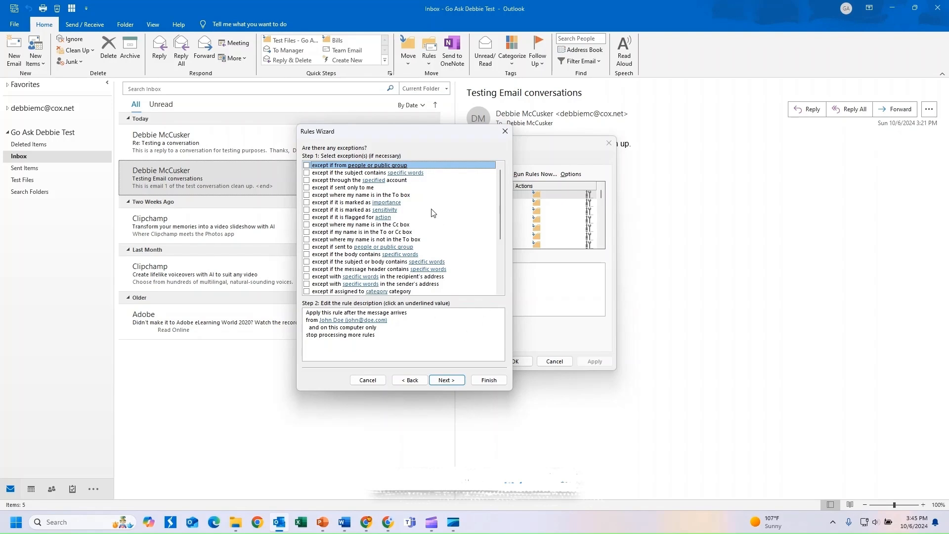
Try the rule exception "except if it is marked as importance" and clear it again
click(306, 202)
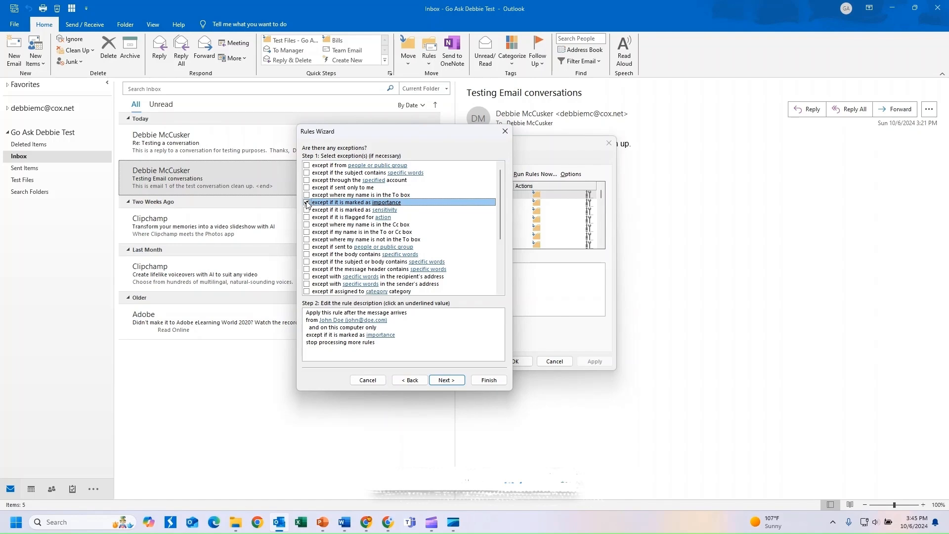
click(306, 202)
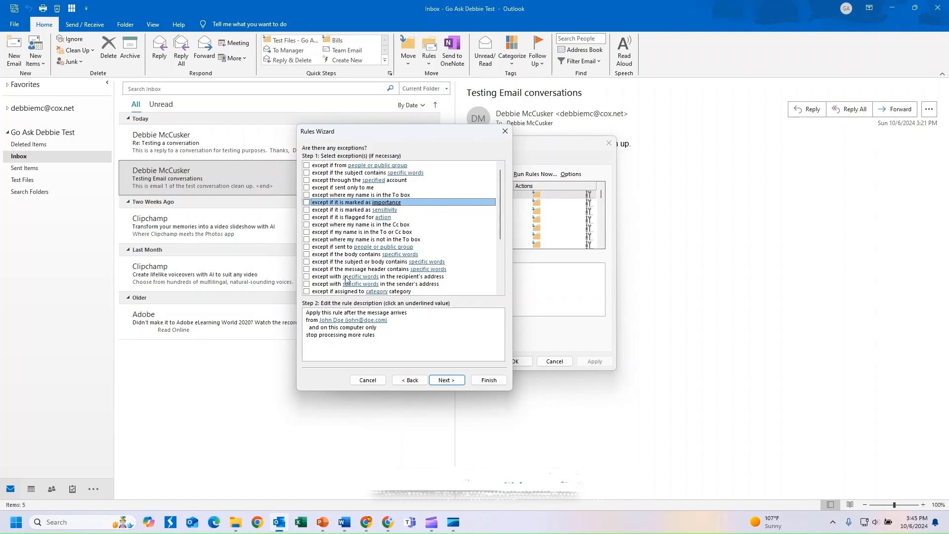
key(Tab)
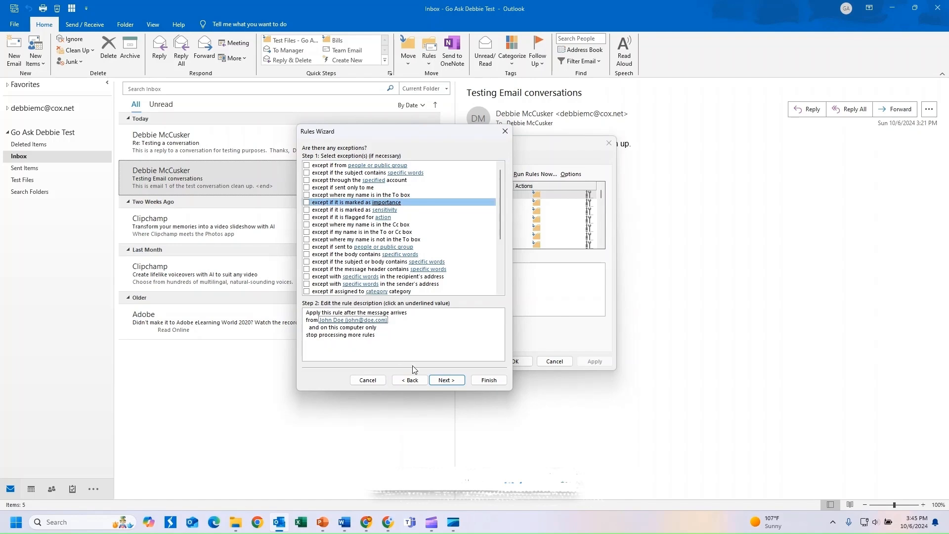
Finish the rule with "Turn on this rule" enabled and save it, keeping the "stop processing more rules" action
click(447, 380)
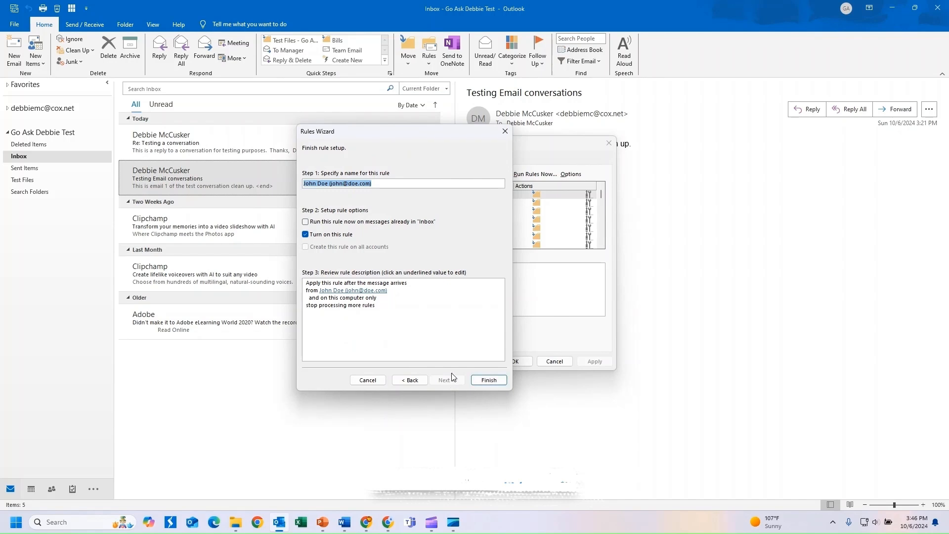
click(364, 316)
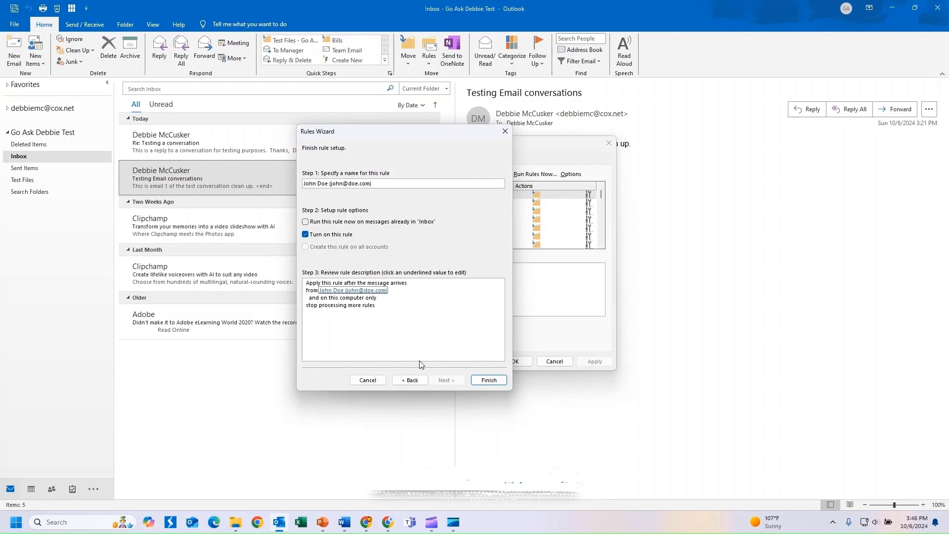
click(481, 381)
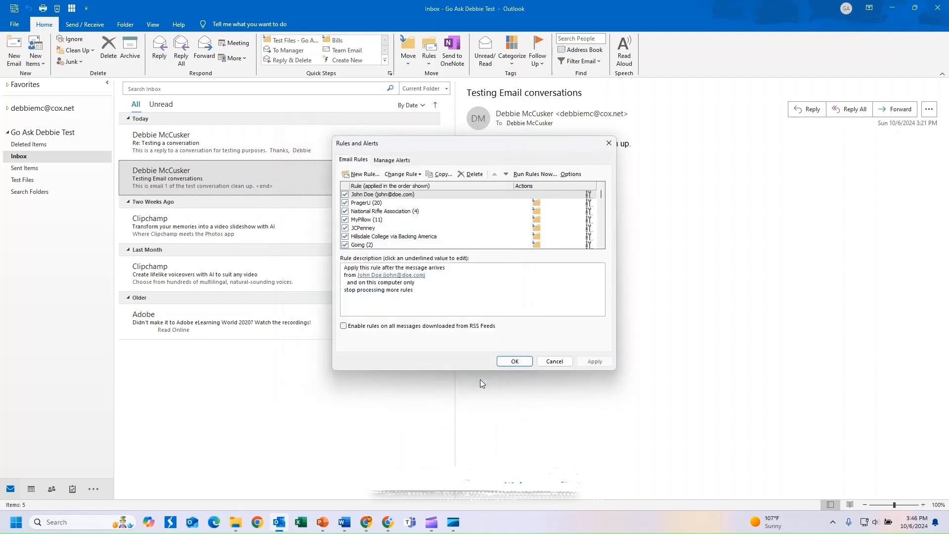
click(515, 361)
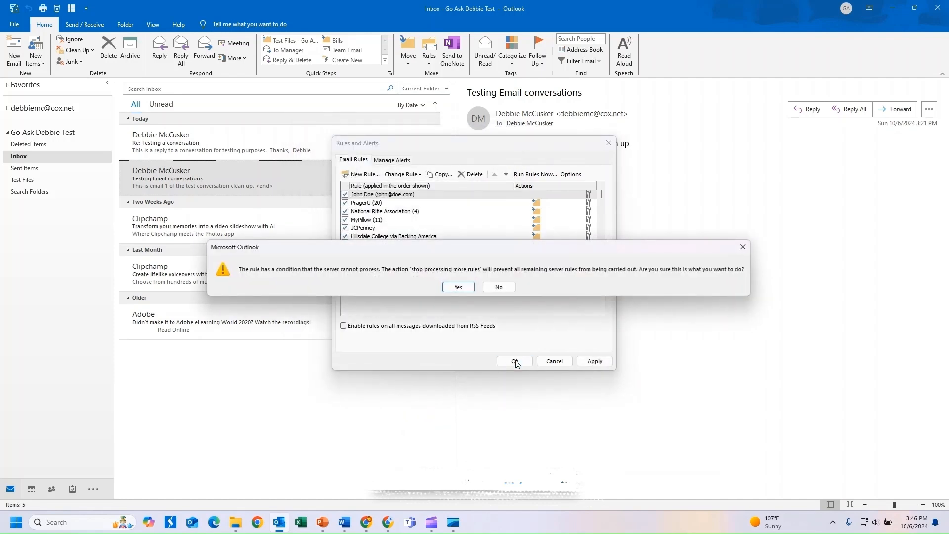
click(453, 286)
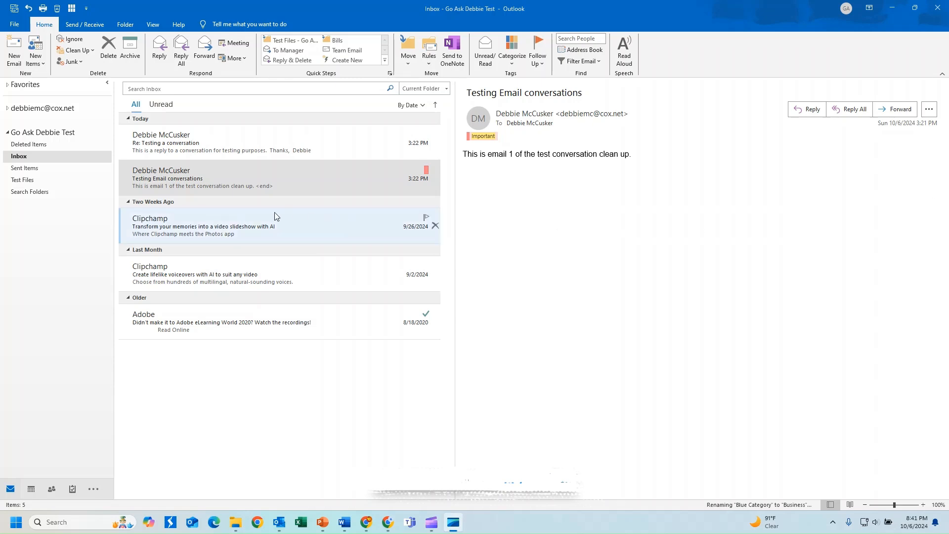
Review the available color categories for the Clipchamp video slideshow email and the shortcut key choices for the Business category
click(298, 225)
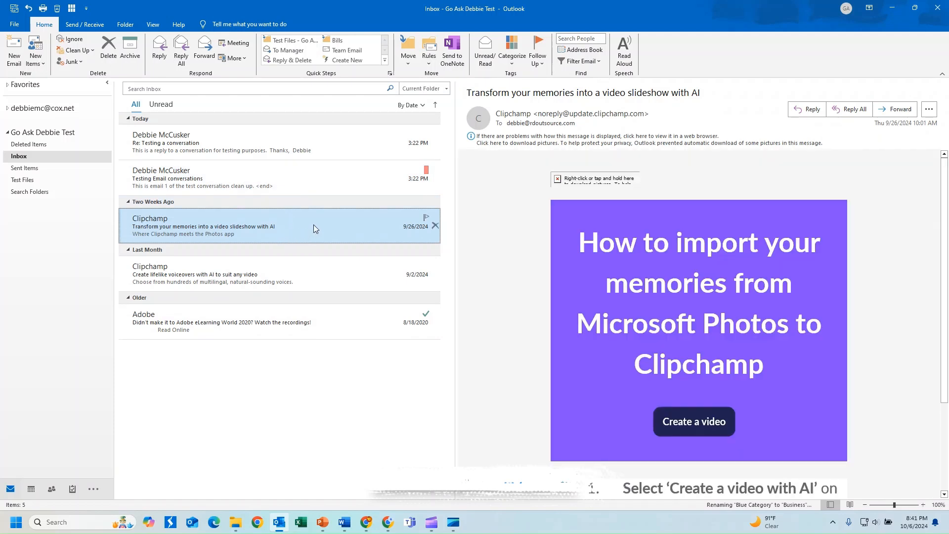
right_click(313, 224)
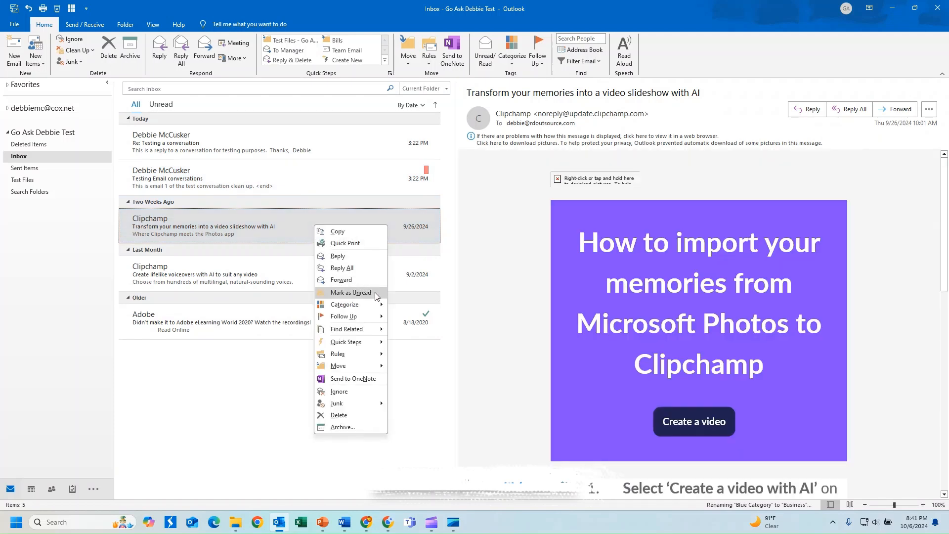
mouse_move(374, 306)
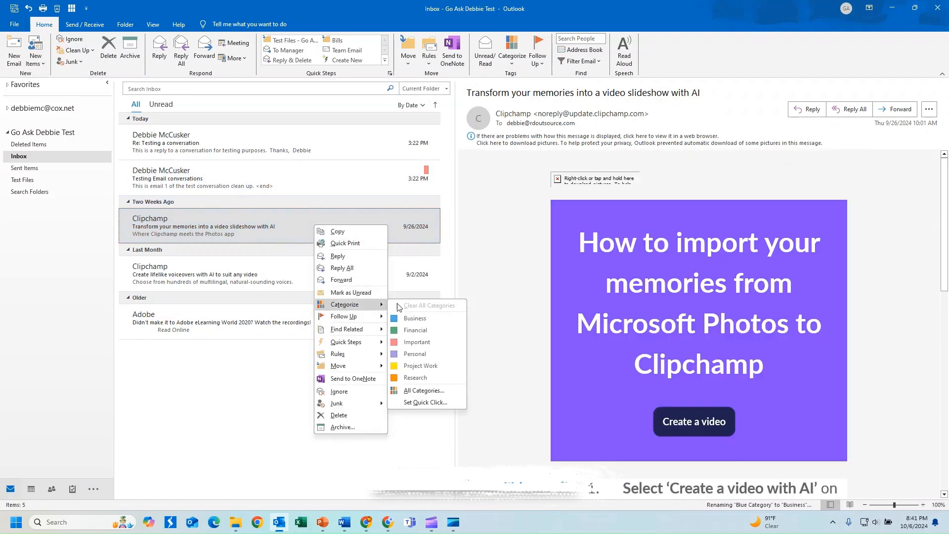
click(417, 390)
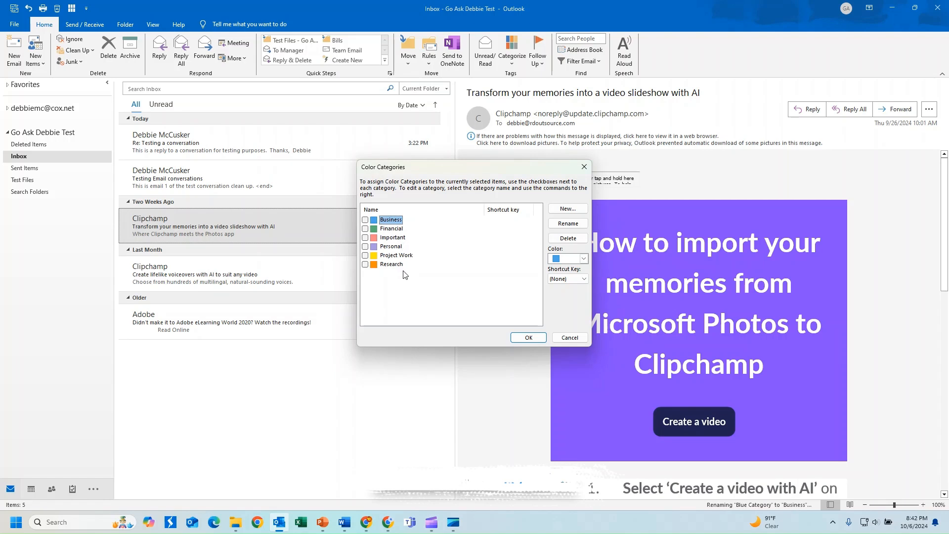
click(584, 279)
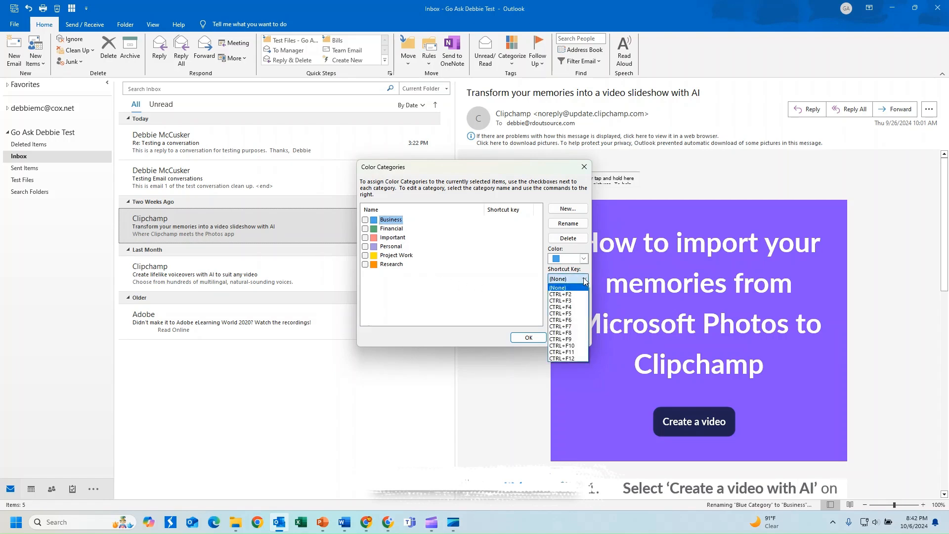
click(584, 280)
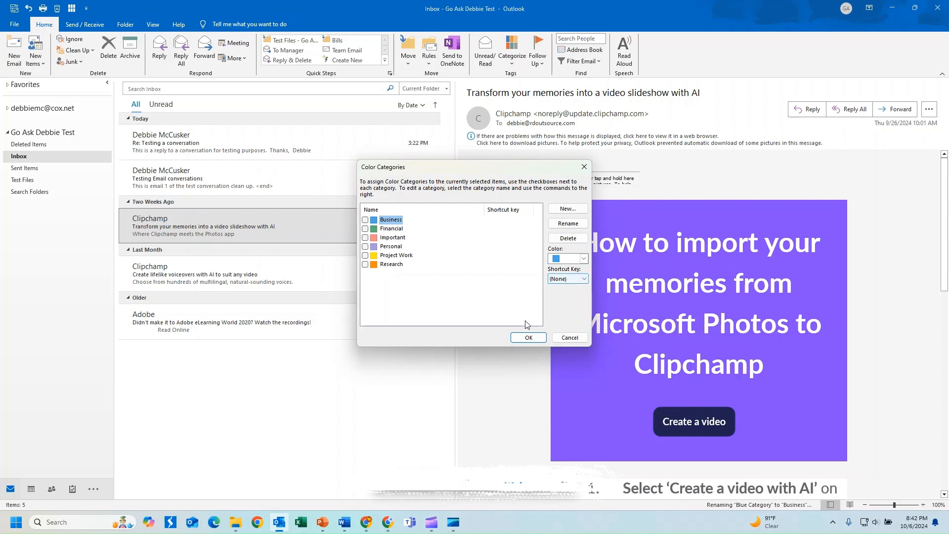
click(529, 338)
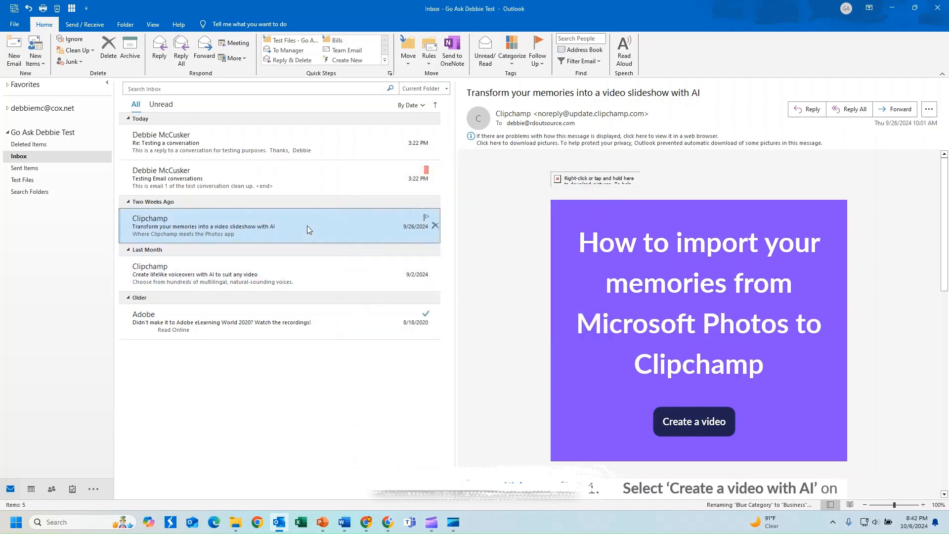
Assign the Business category to the Clipchamp email about video slideshows
right_click(307, 226)
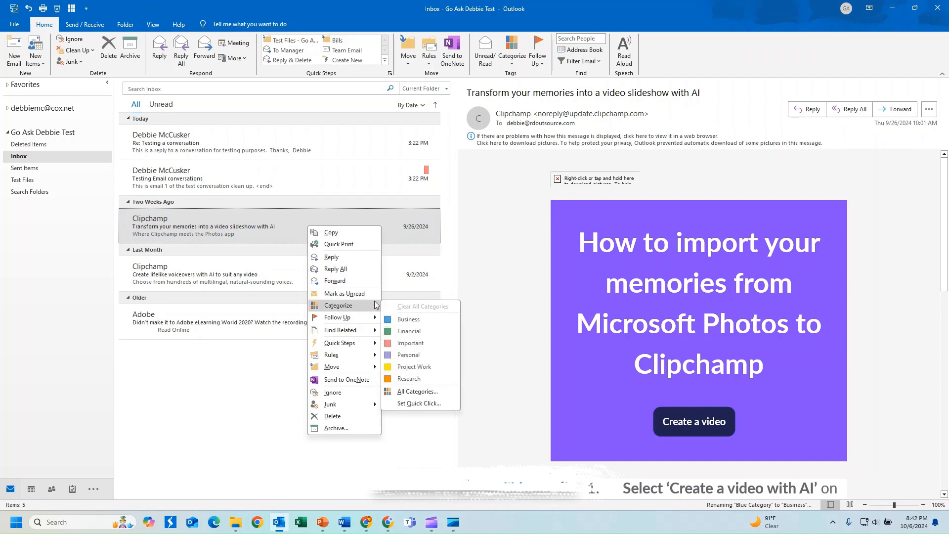
click(408, 320)
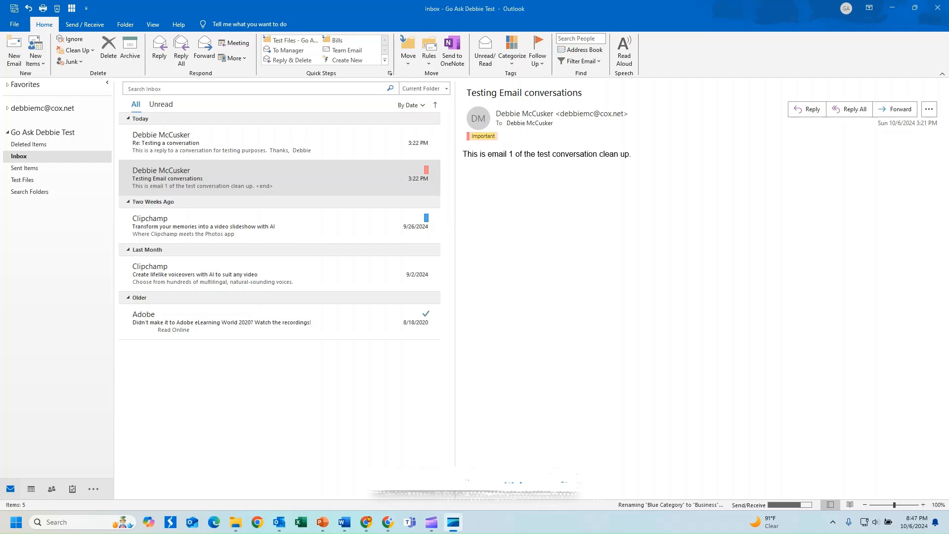
Try out a reply to the "Testing Email conversations" email and blank new messages, discarding each of them unsent
key(ctrl+r)
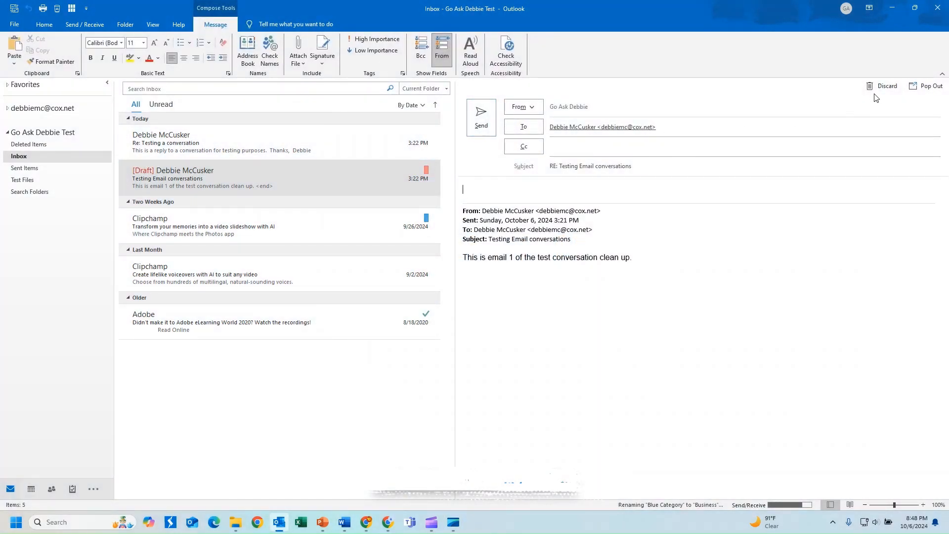
click(882, 86)
key(ctrl+n)
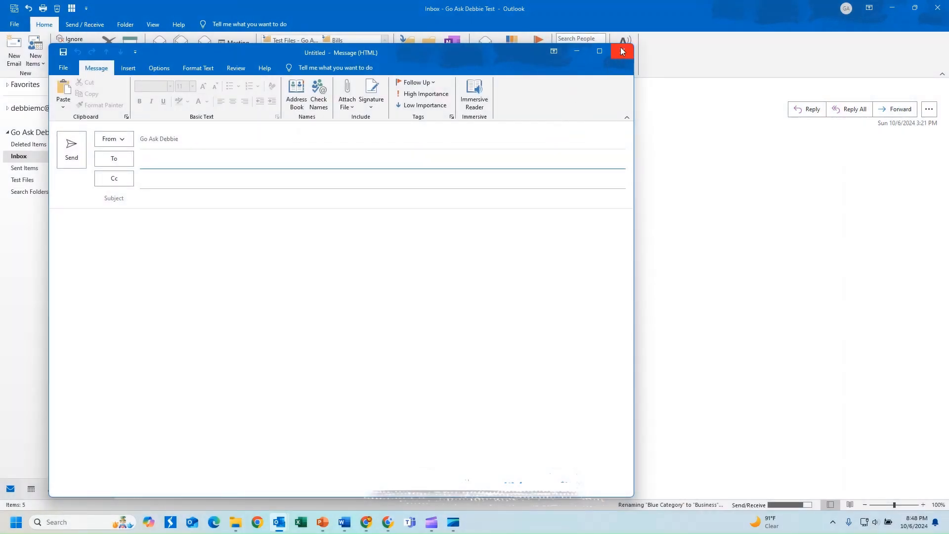
click(621, 51)
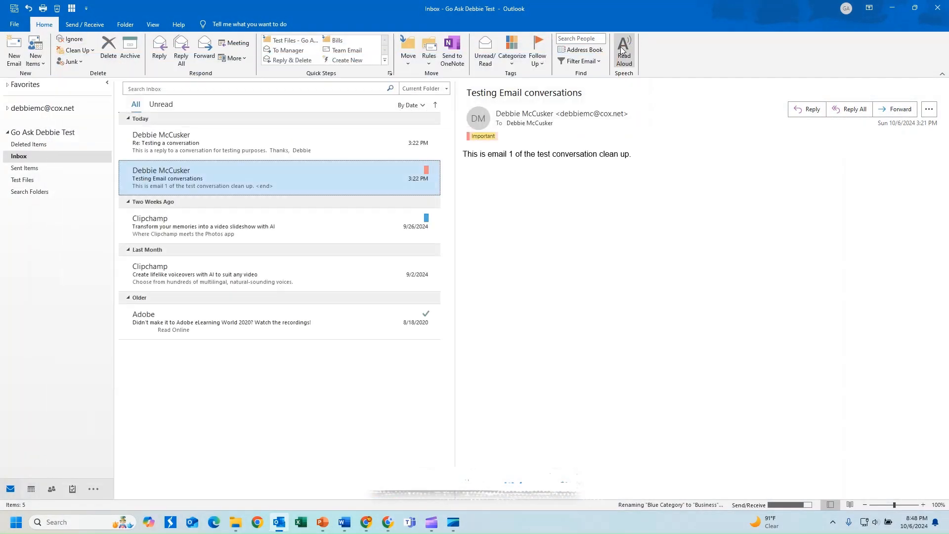
key(ctrl+shift+m)
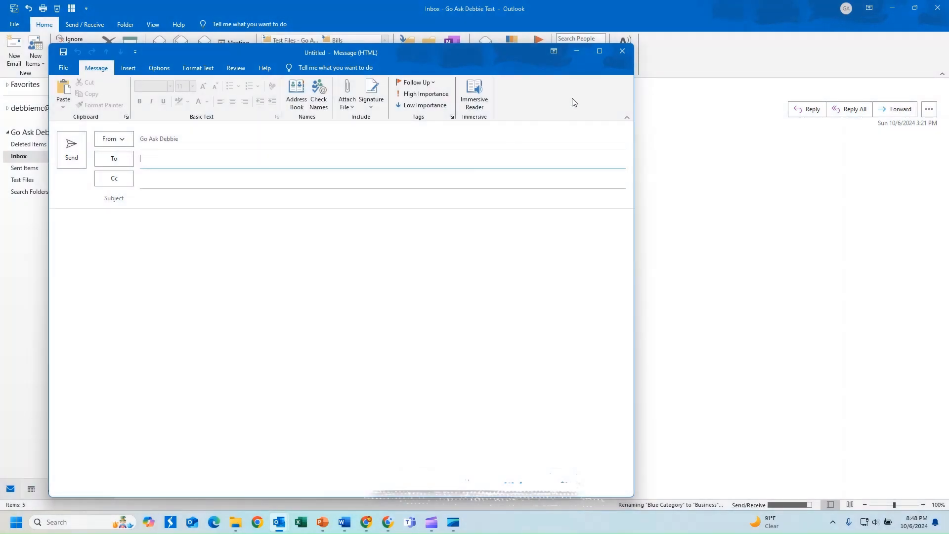
click(622, 51)
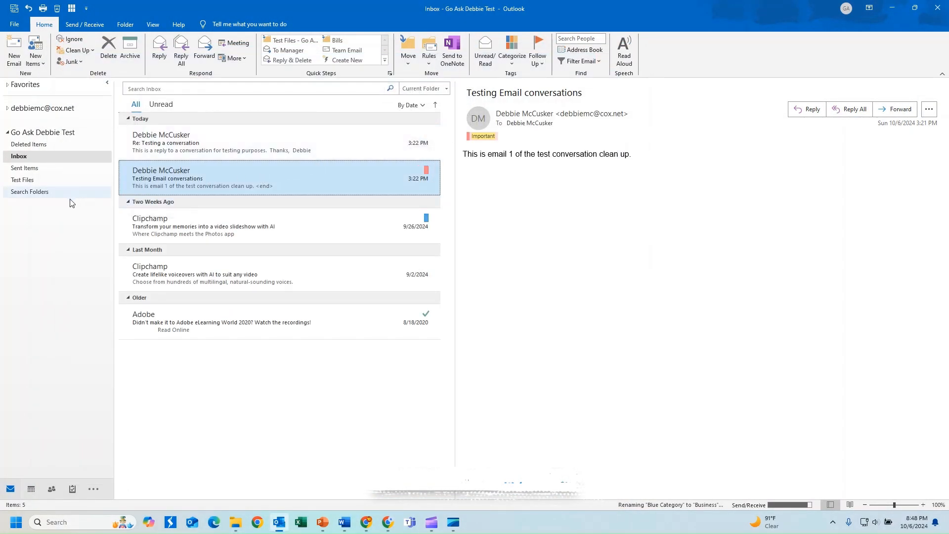
Switch to the To-Do List and try starting a new email message from there
click(73, 490)
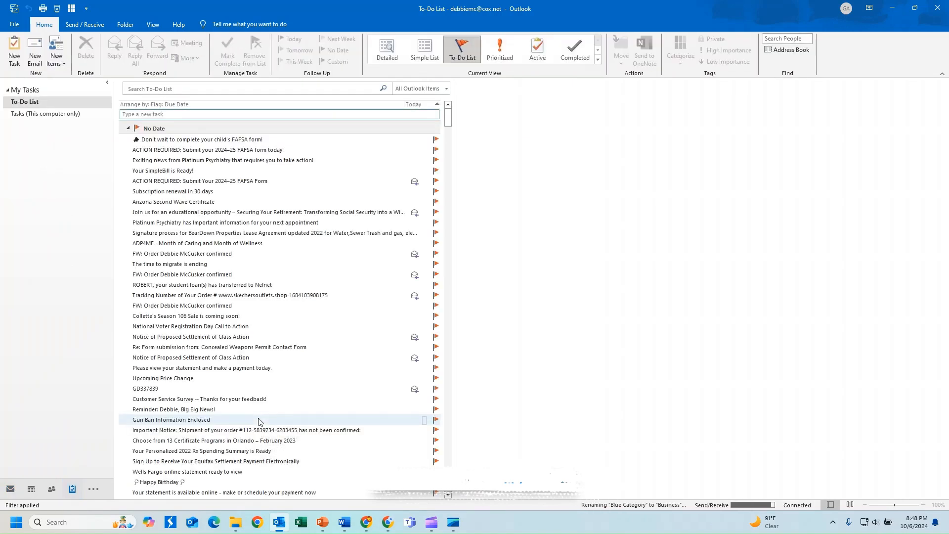
key(ctrl+shift+m)
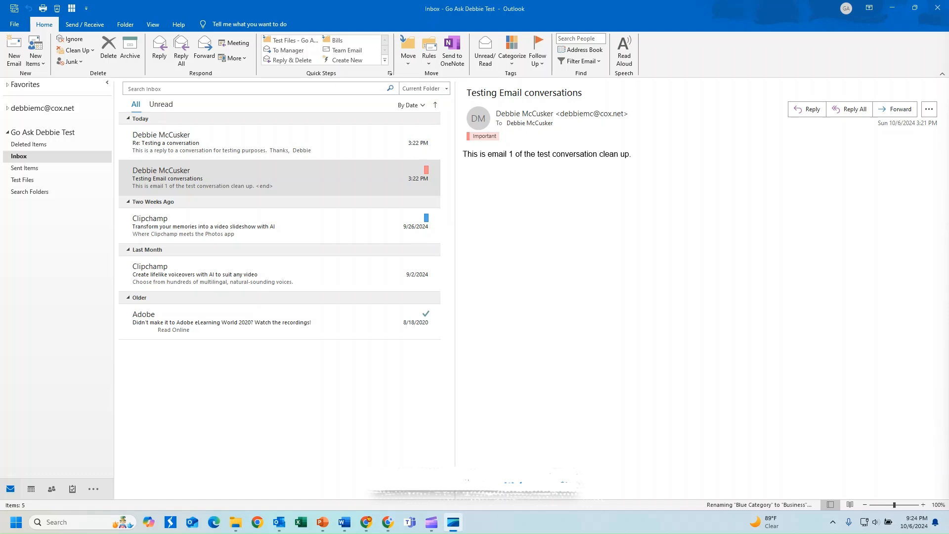
Respond to the Clipchamp email about video slideshows with a meeting request
click(288, 221)
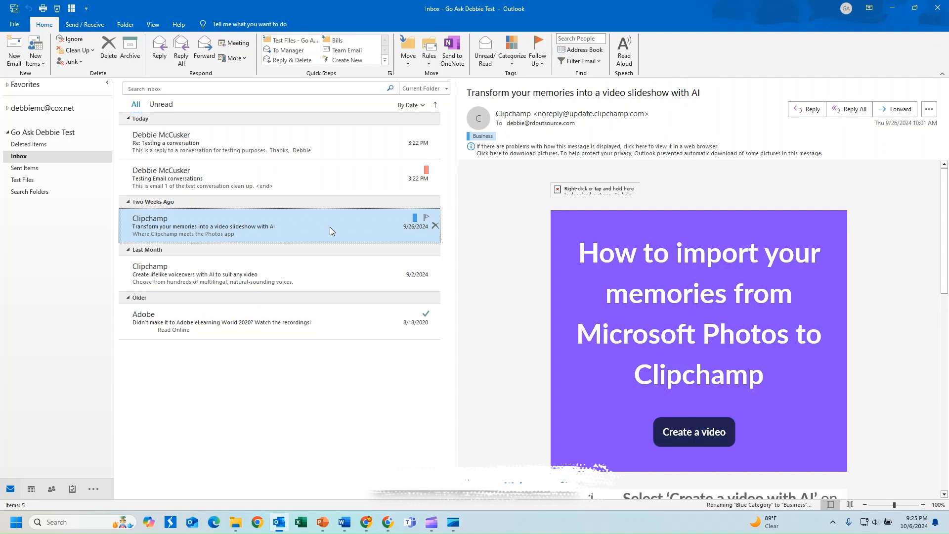
click(238, 45)
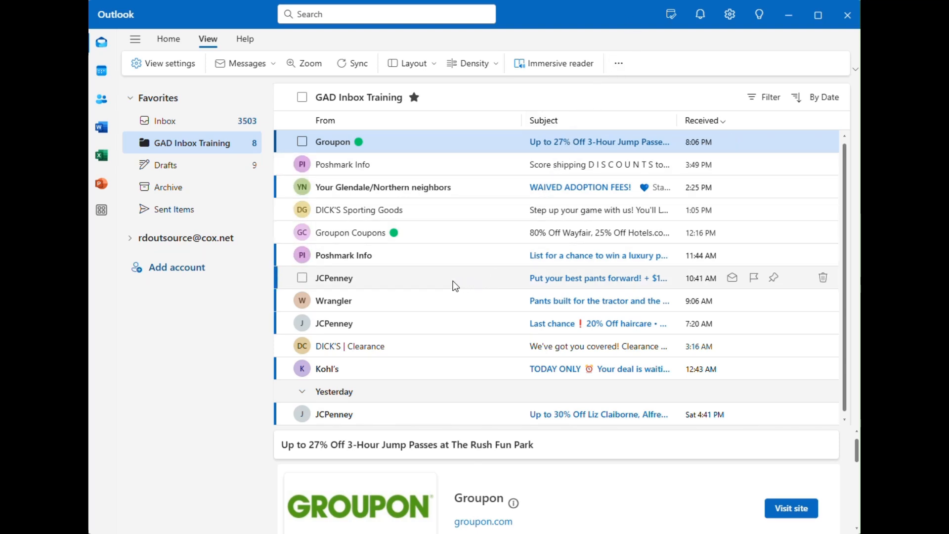
Switch to the new Outlook, pin the JCPenney "Last chance" haircare email in GAD Inbox Training, and unpin it again
right_click(467, 334)
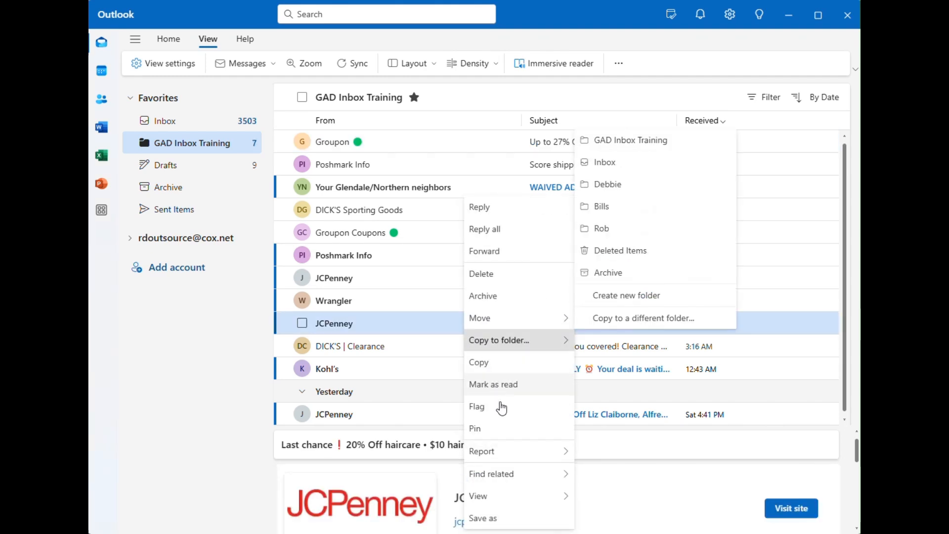
click(494, 433)
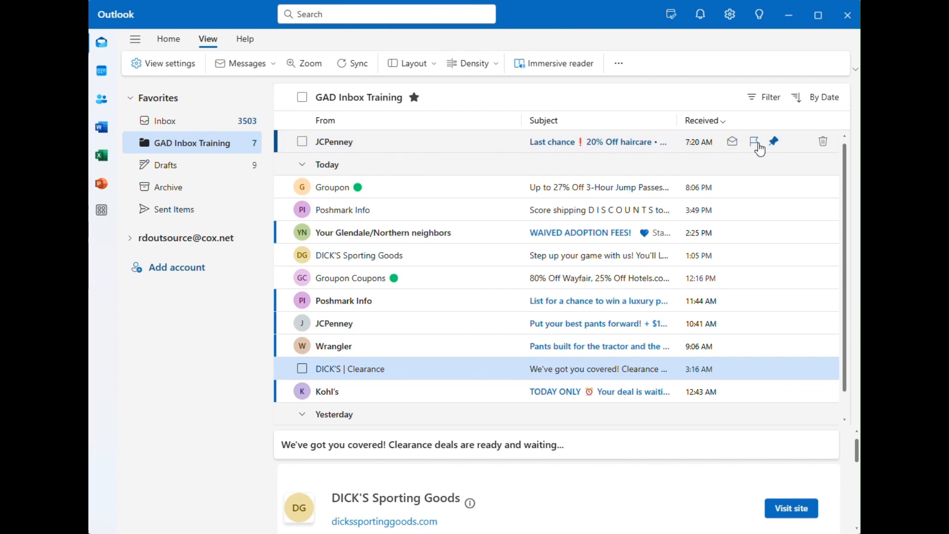
click(775, 142)
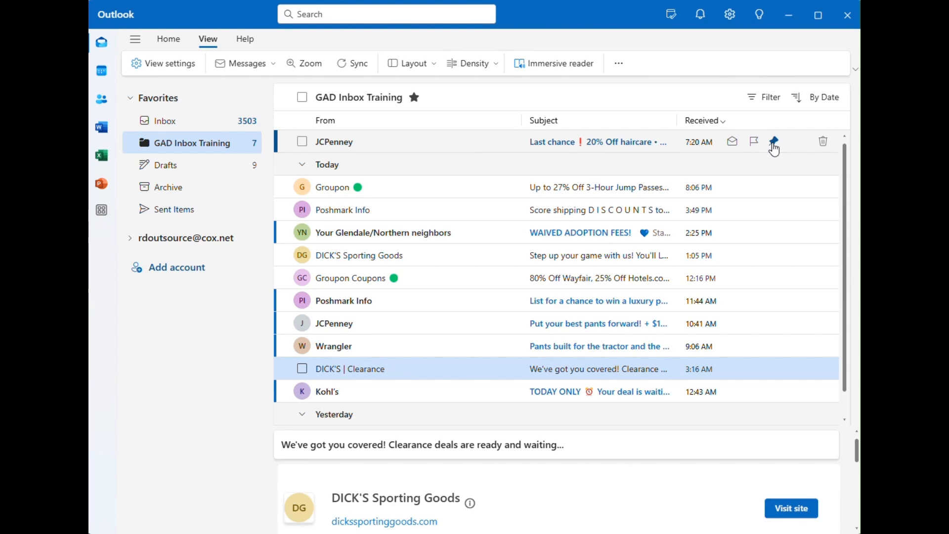
click(775, 148)
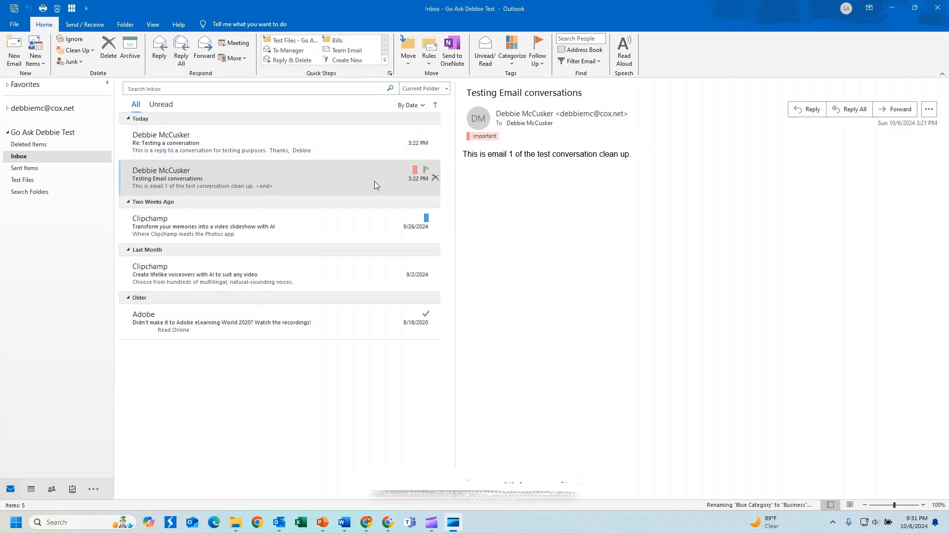
Flag the "Testing Email conversations" email for follow-up with a reminder on October 7, 2024 at 4:00 PM
right_click(341, 180)
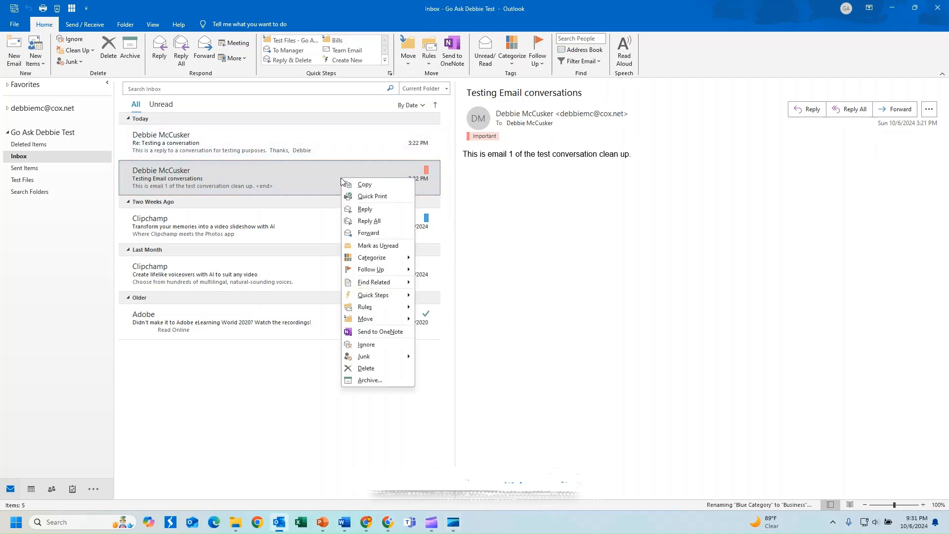
mouse_move(406, 271)
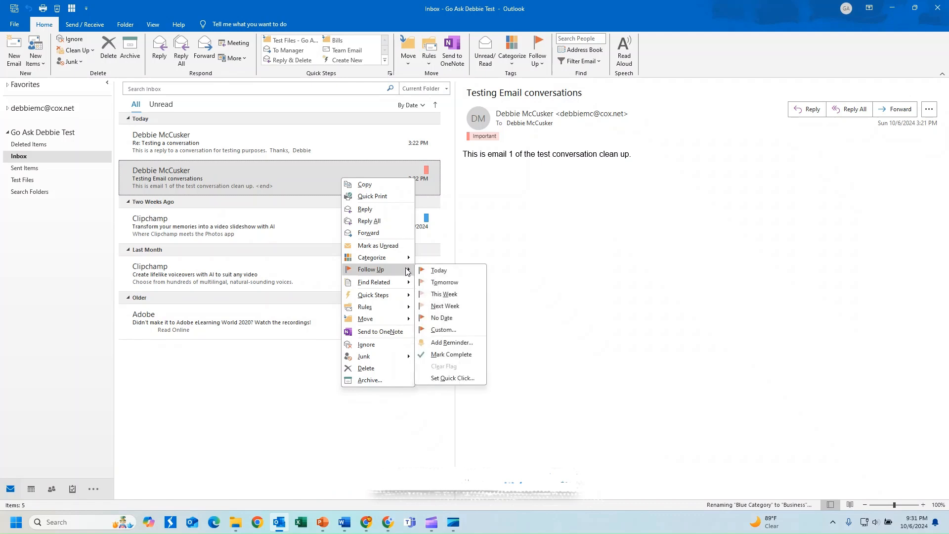
click(448, 346)
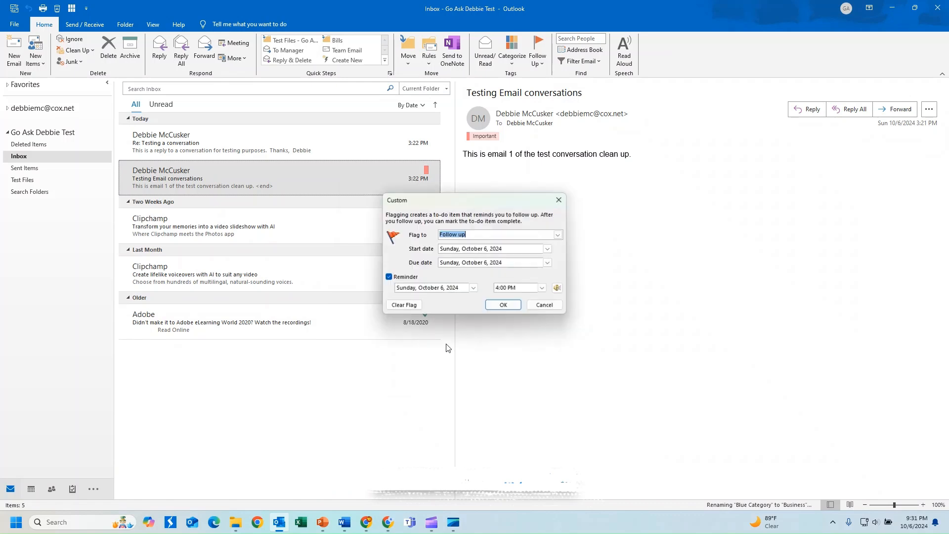
click(474, 287)
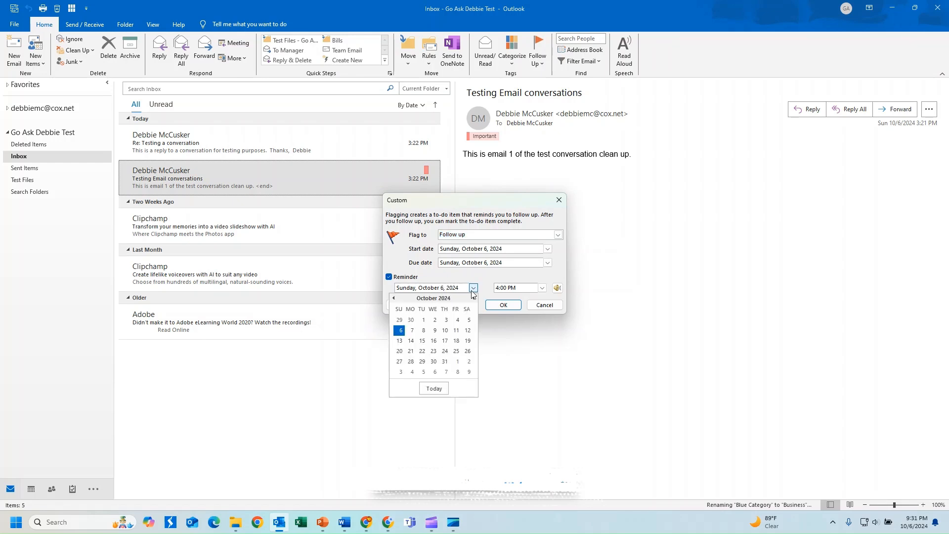
click(413, 330)
click(496, 306)
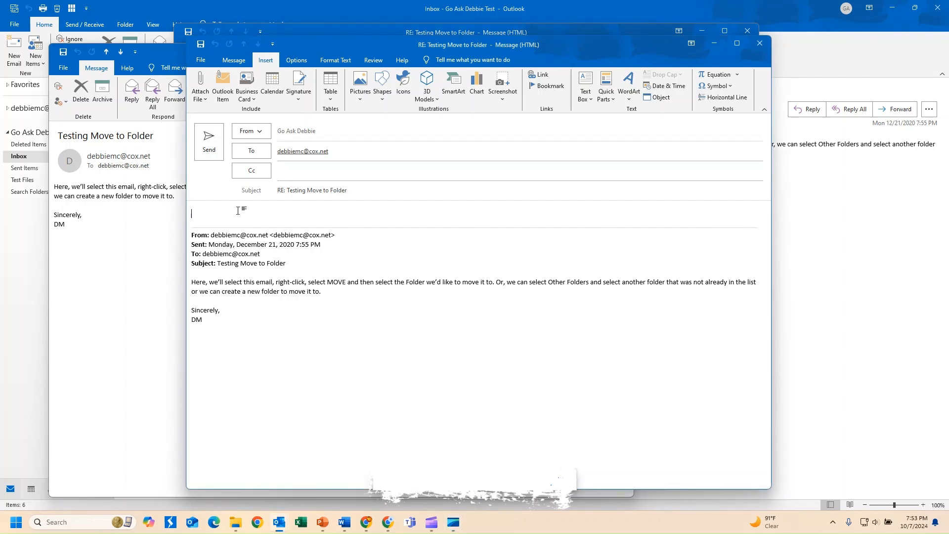
Save the body paragraph of the "Testing Move to Folder" reply as a Quick Part named Legalize, using "Insert content only"
drag(191, 281, 334, 295)
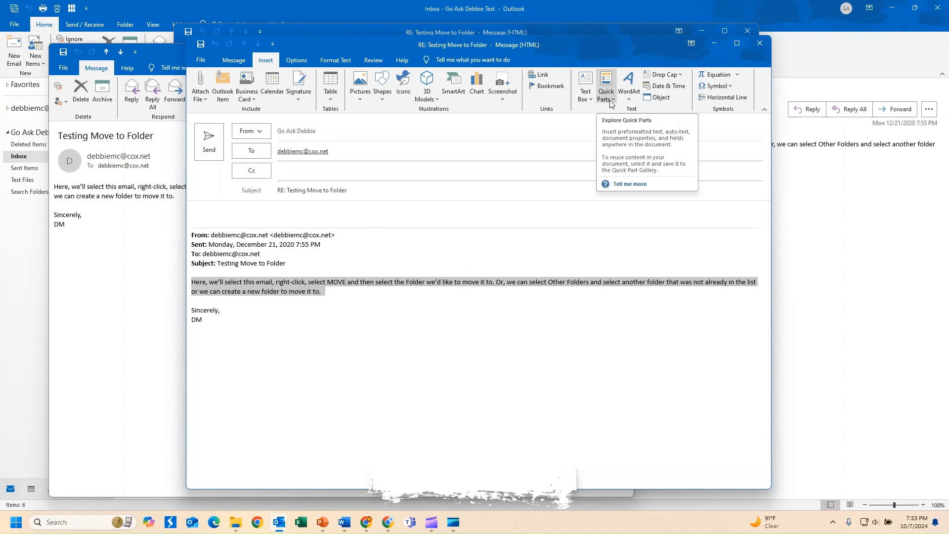
click(612, 101)
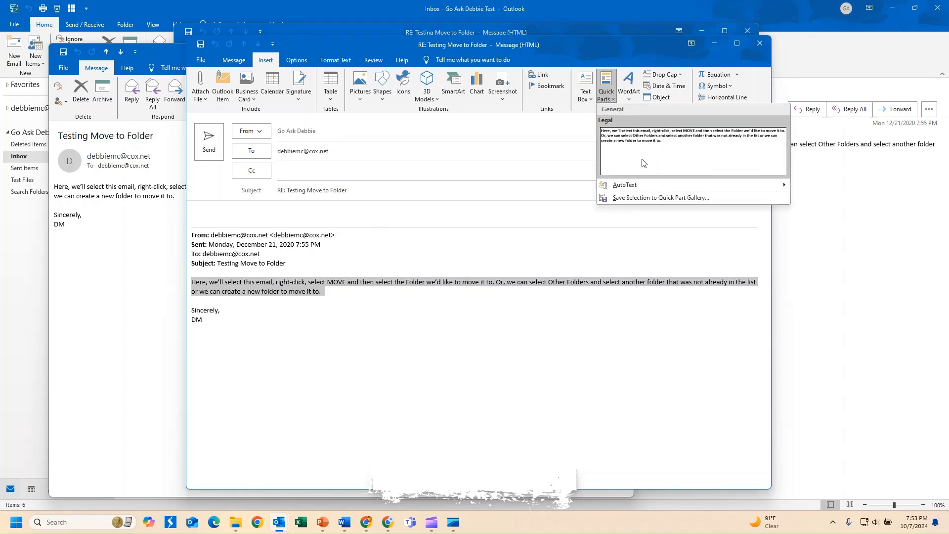
click(636, 197)
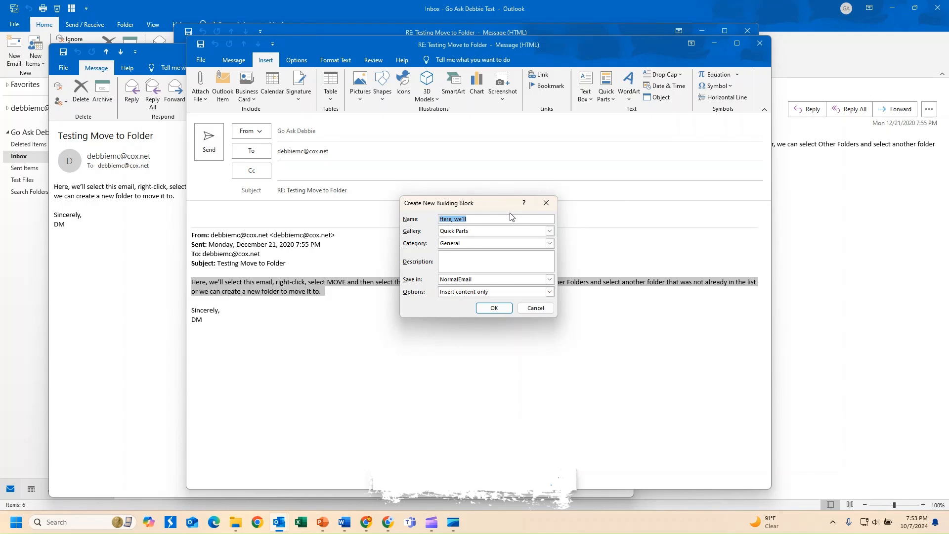
text(Legalize)
click(494, 292)
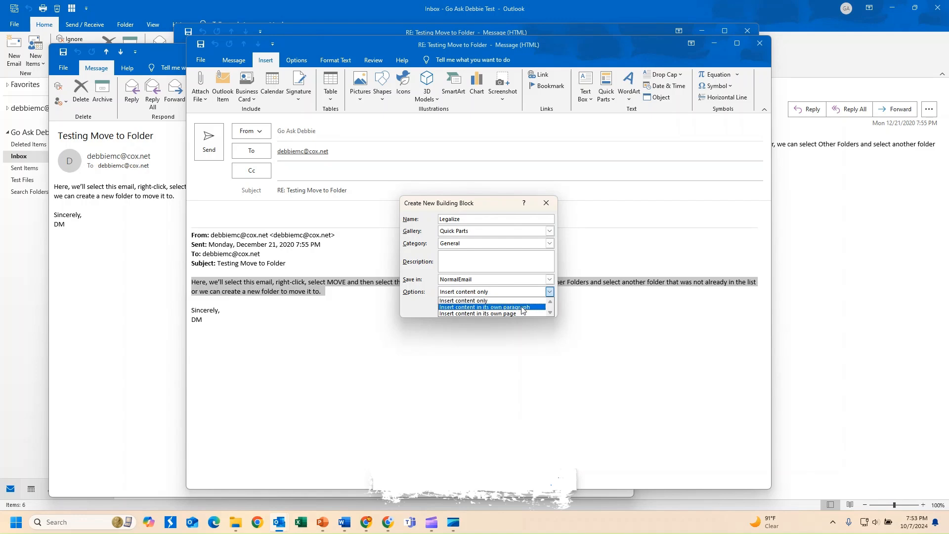
click(515, 291)
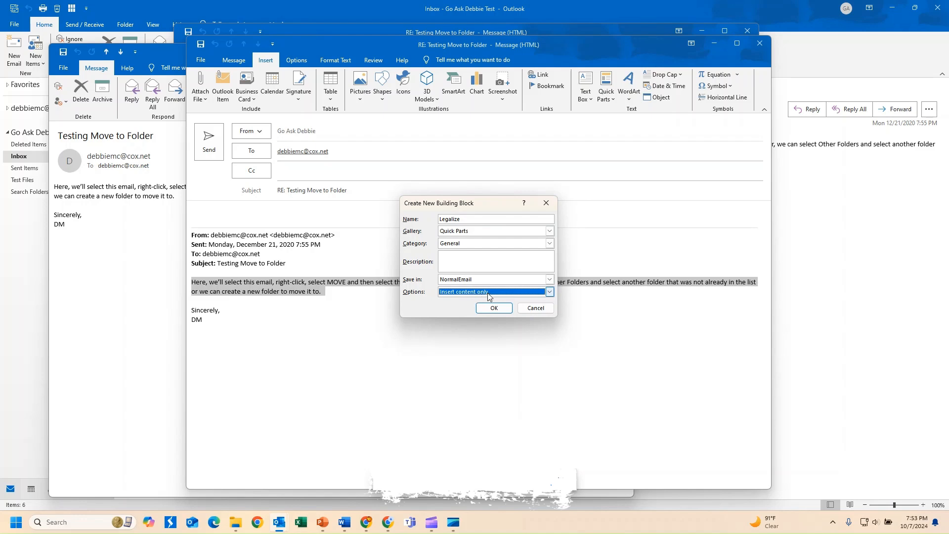
click(494, 308)
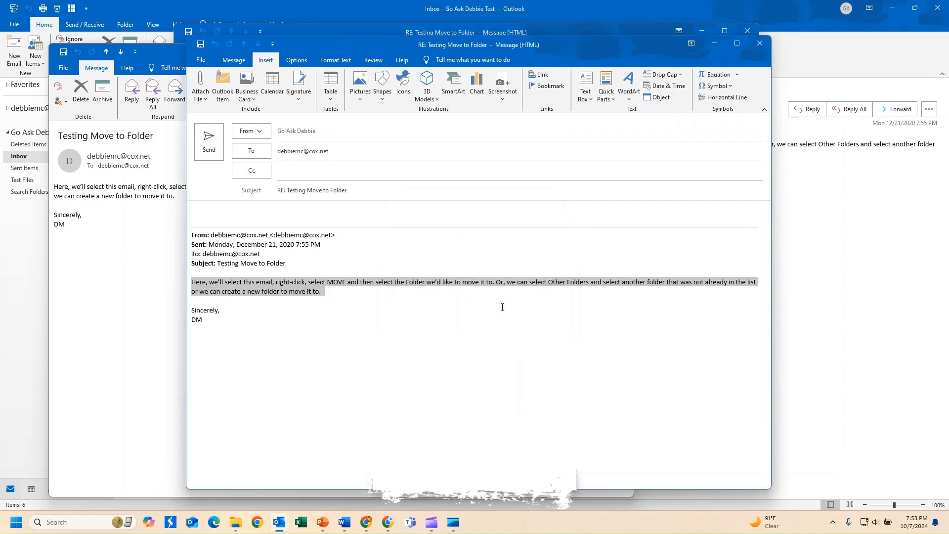
Insert the Legalize Quick Part into the empty reply area above the quoted message
click(225, 214)
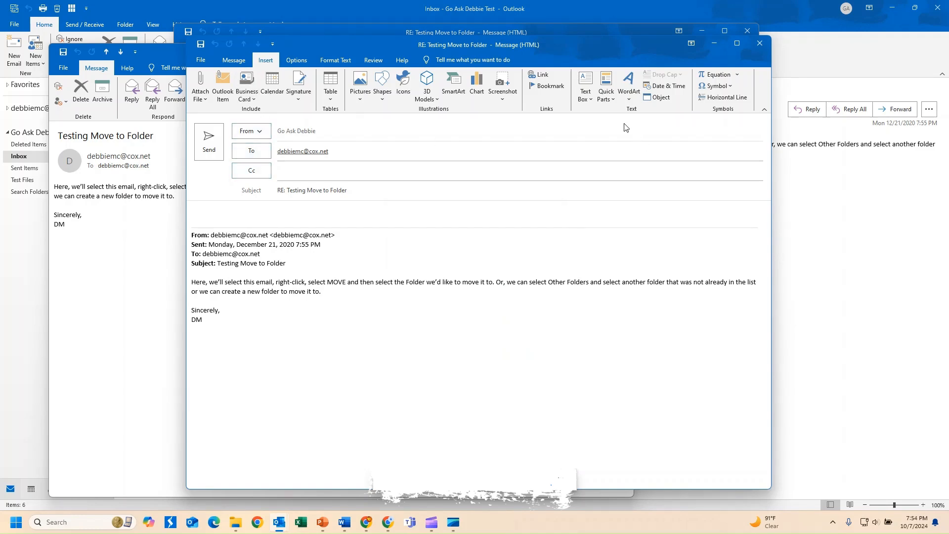
click(612, 101)
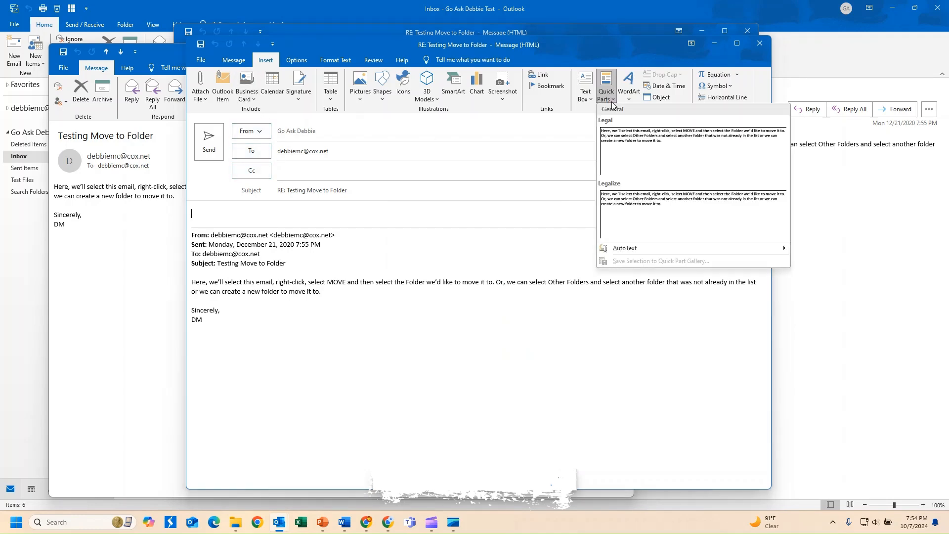
click(645, 213)
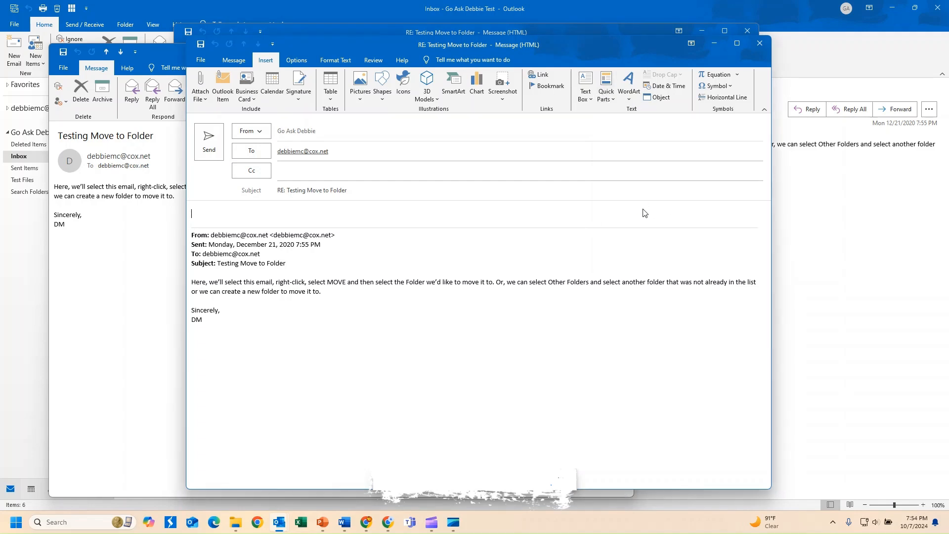